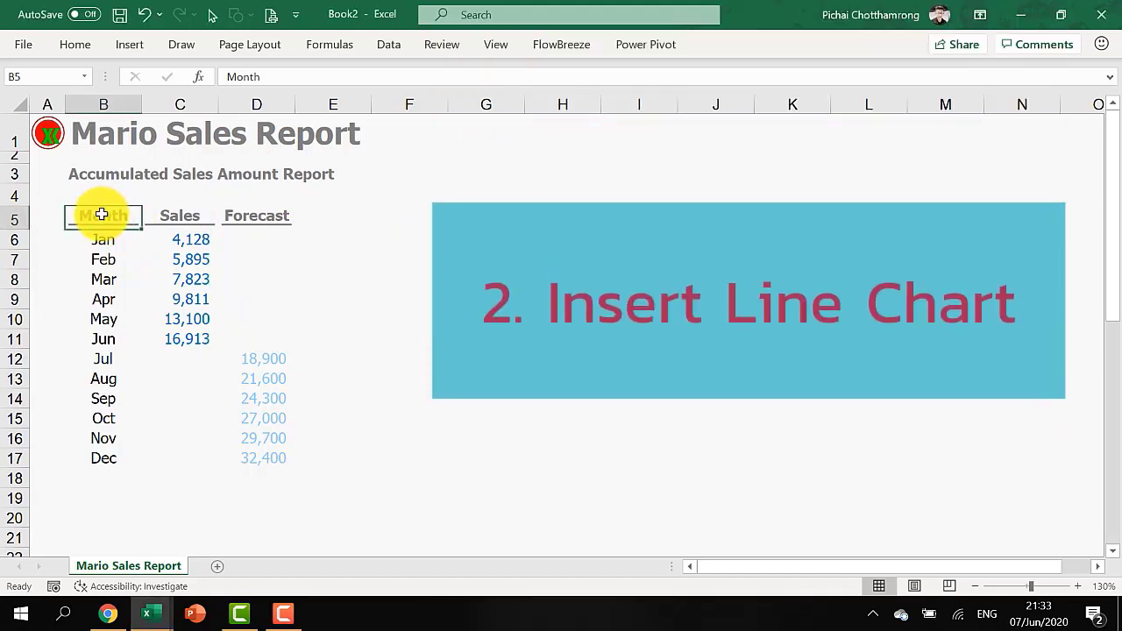
Insert a 2-D line chart with markers from the Month, Sales and Forecast data in B5:D17.
{"action": "left_click_drag", "start_coordinate": [100, 213], "coordinate": [243, 458]}
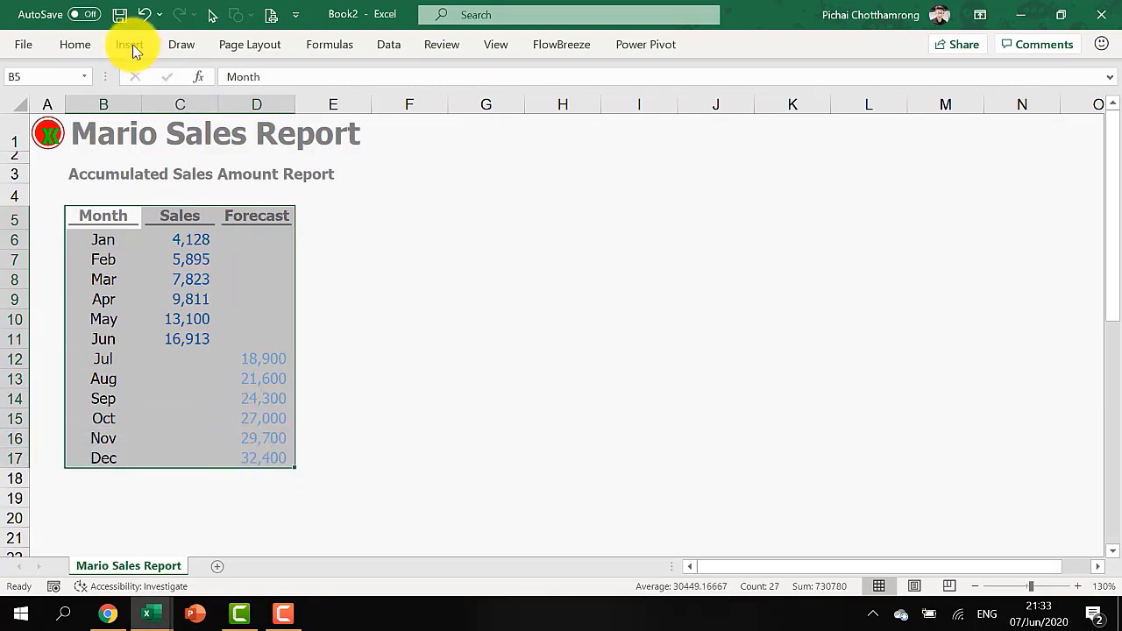
{"action": "left_click", "coordinate": [130, 46]}
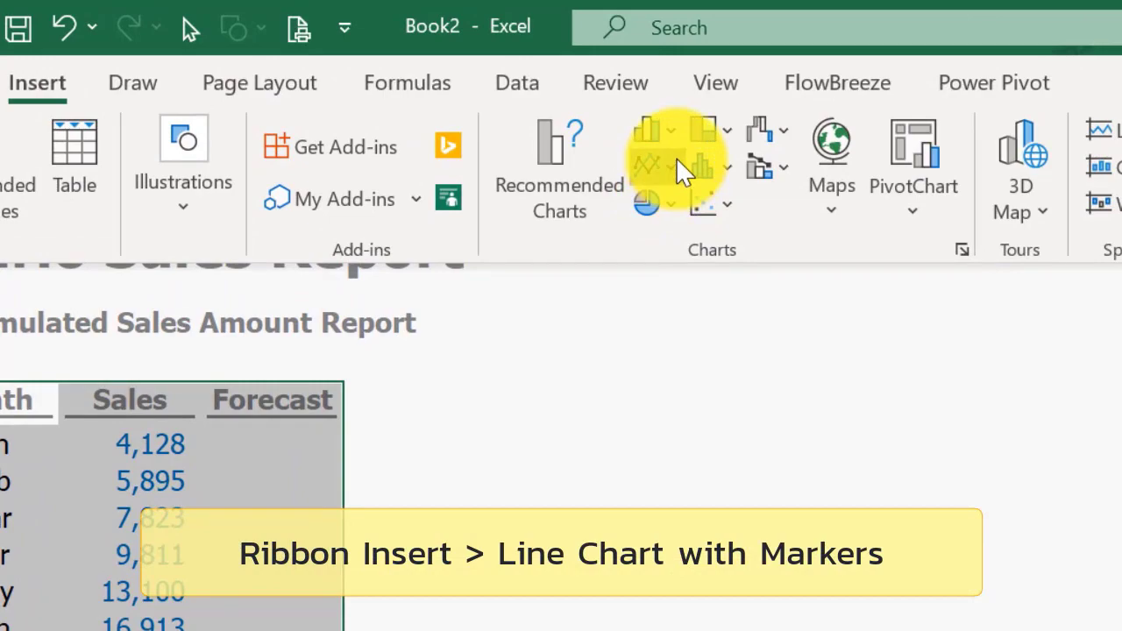
{"action": "left_click", "coordinate": [676, 159]}
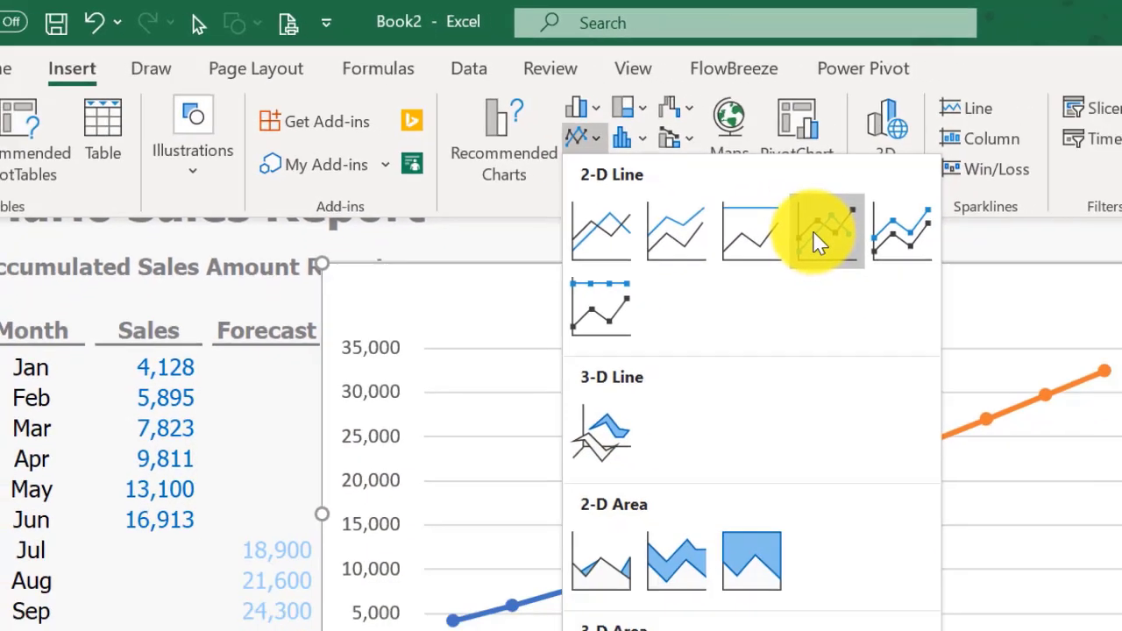
{"action": "left_click", "coordinate": [933, 279]}
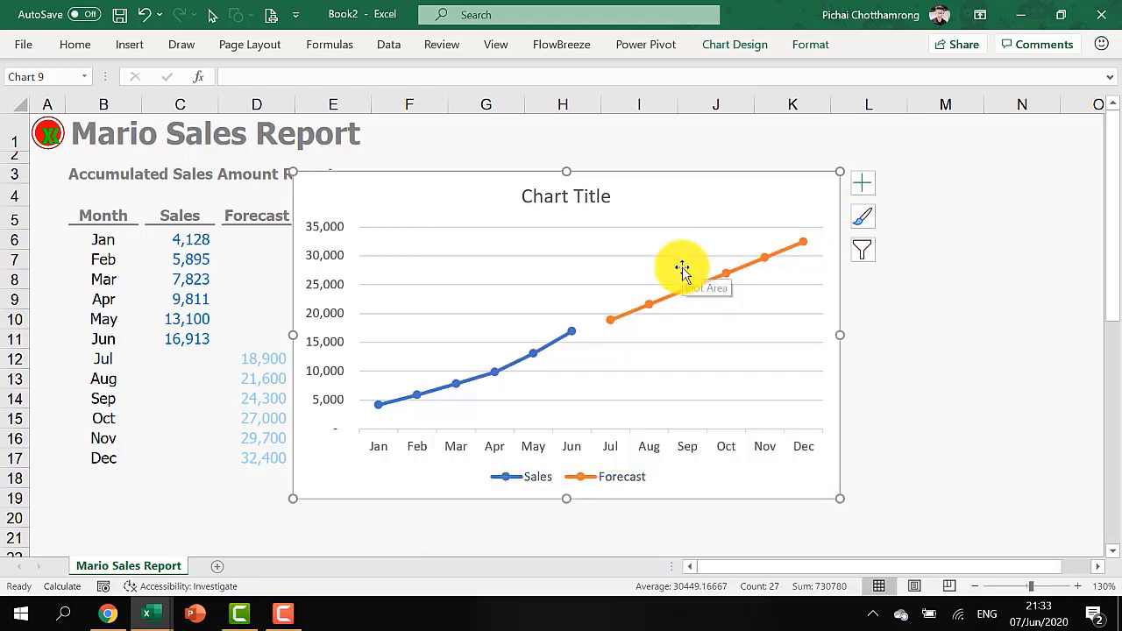
Resize the chart so it spans columns G to N beside the data table, with its upper edge at row 4.
{"action": "left_click", "coordinate": [567, 195]}
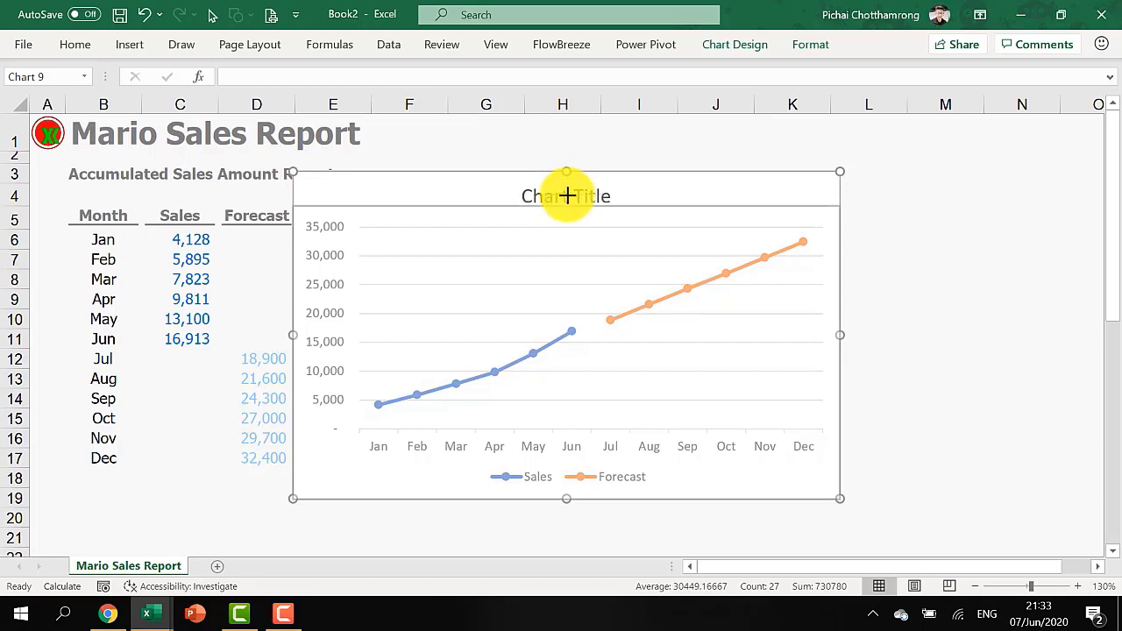
{"action": "left_click_drag", "start_coordinate": [568, 195], "coordinate": [568, 191]}
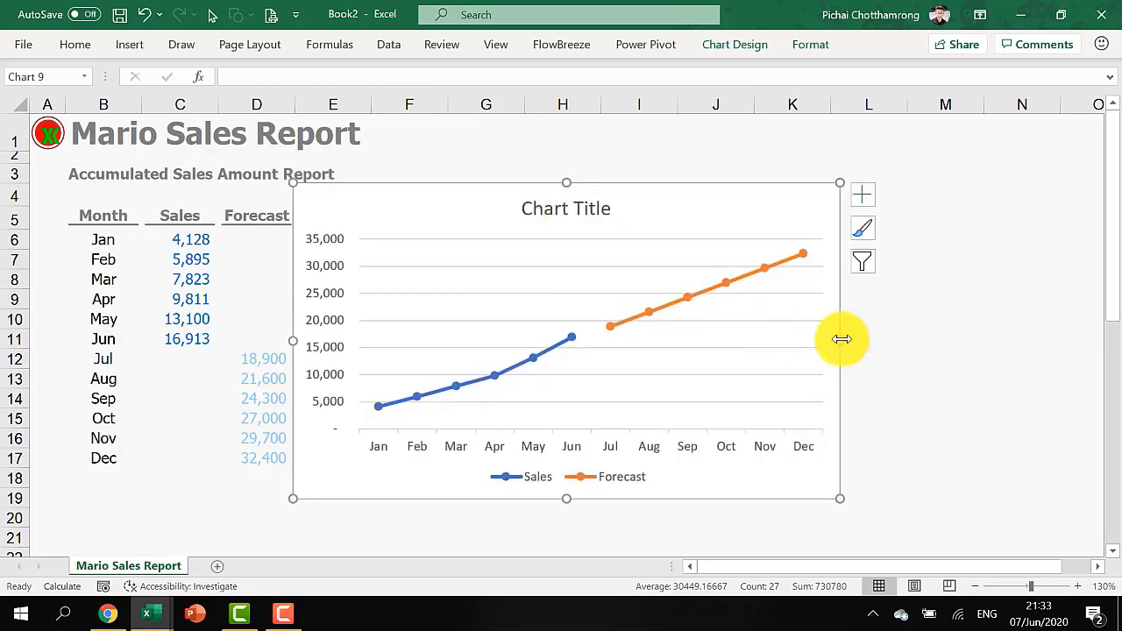
{"action": "left_click_drag", "start_coordinate": [841, 339], "coordinate": [1060, 341]}
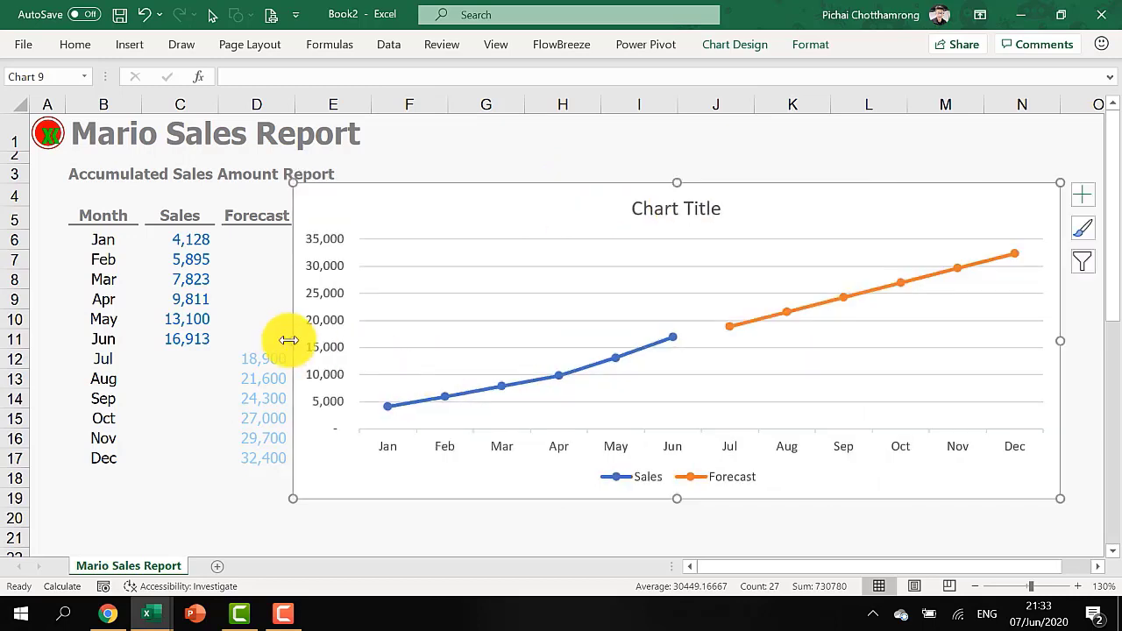
{"action": "left_click_drag", "start_coordinate": [290, 340], "coordinate": [447, 341]}
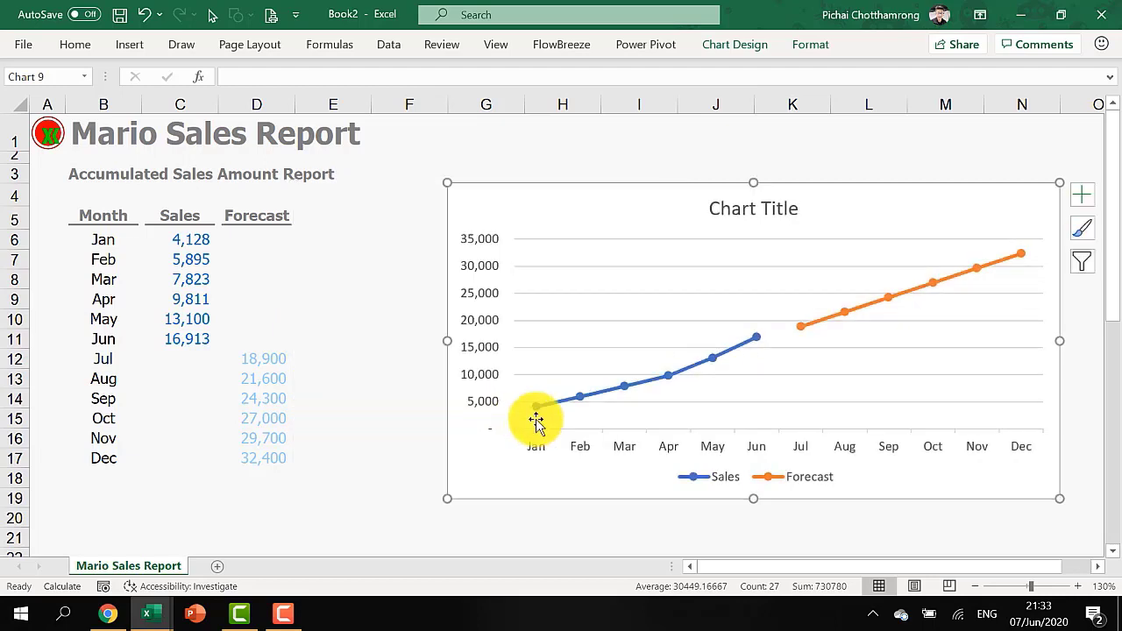
Delete the legend and the vertical value axis from the chart.
{"action": "right_click", "coordinate": [701, 478]}
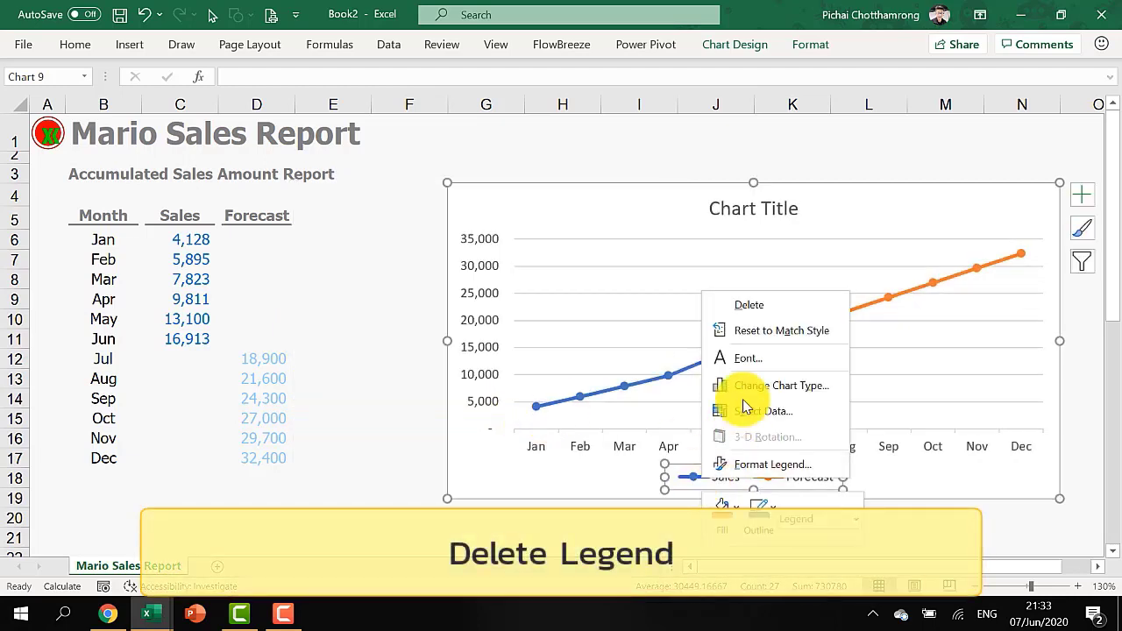
{"action": "left_click", "coordinate": [741, 307]}
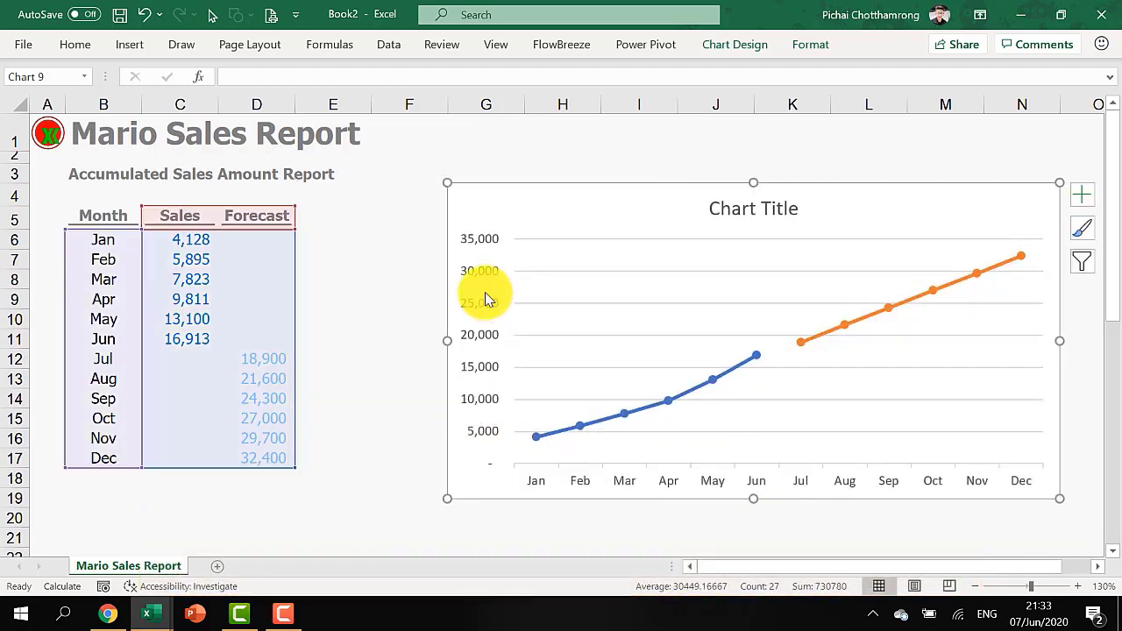
{"action": "right_click", "coordinate": [489, 304]}
{"action": "left_click", "coordinate": [526, 310]}
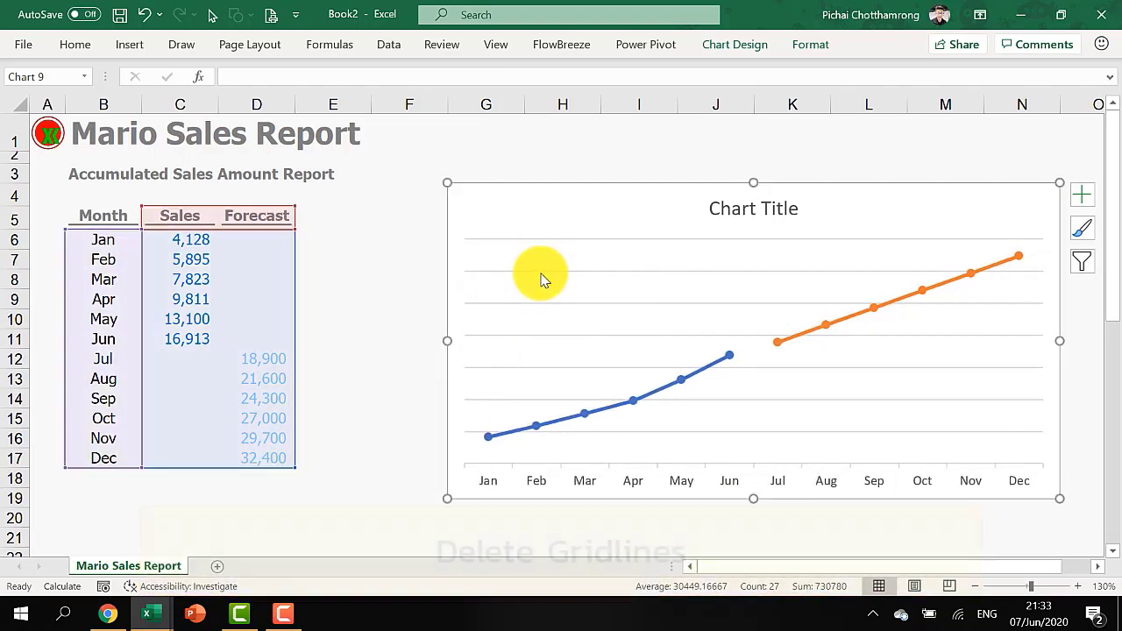
Delete the horizontal gridlines and the chart title.
{"action": "right_click", "coordinate": [541, 272]}
{"action": "left_click", "coordinate": [588, 287]}
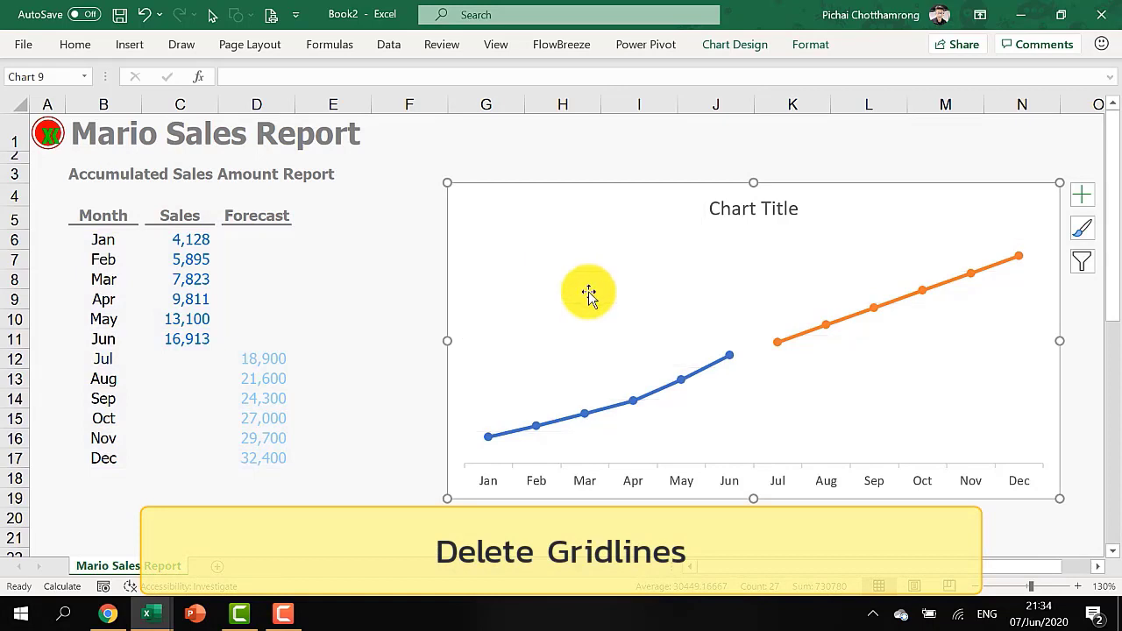
{"action": "right_click", "coordinate": [741, 210]}
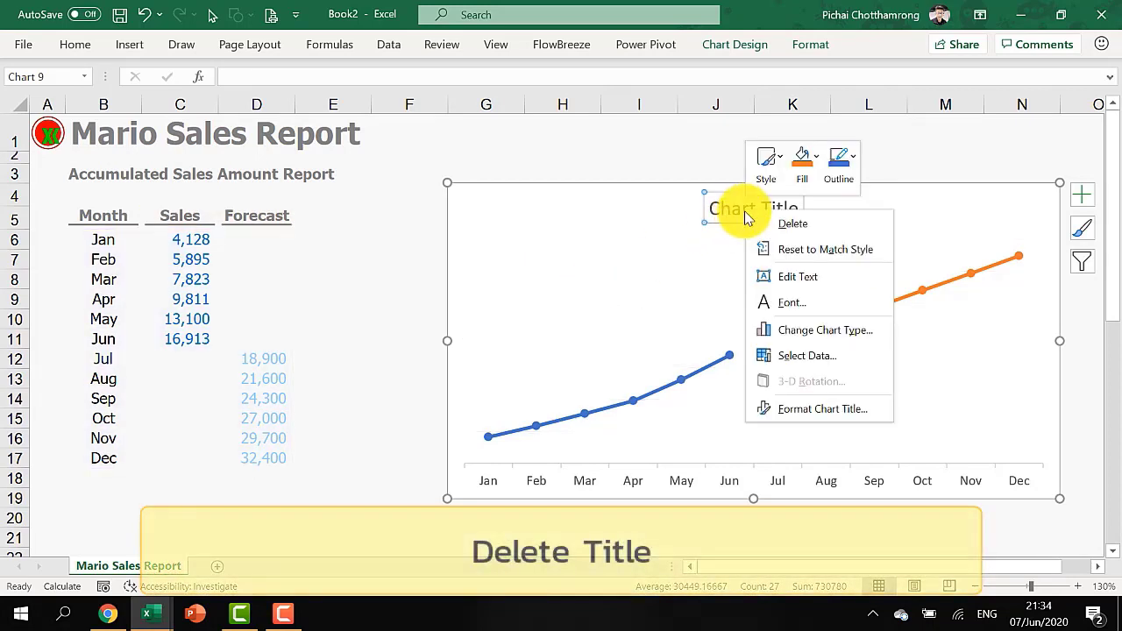
{"action": "left_click", "coordinate": [798, 224]}
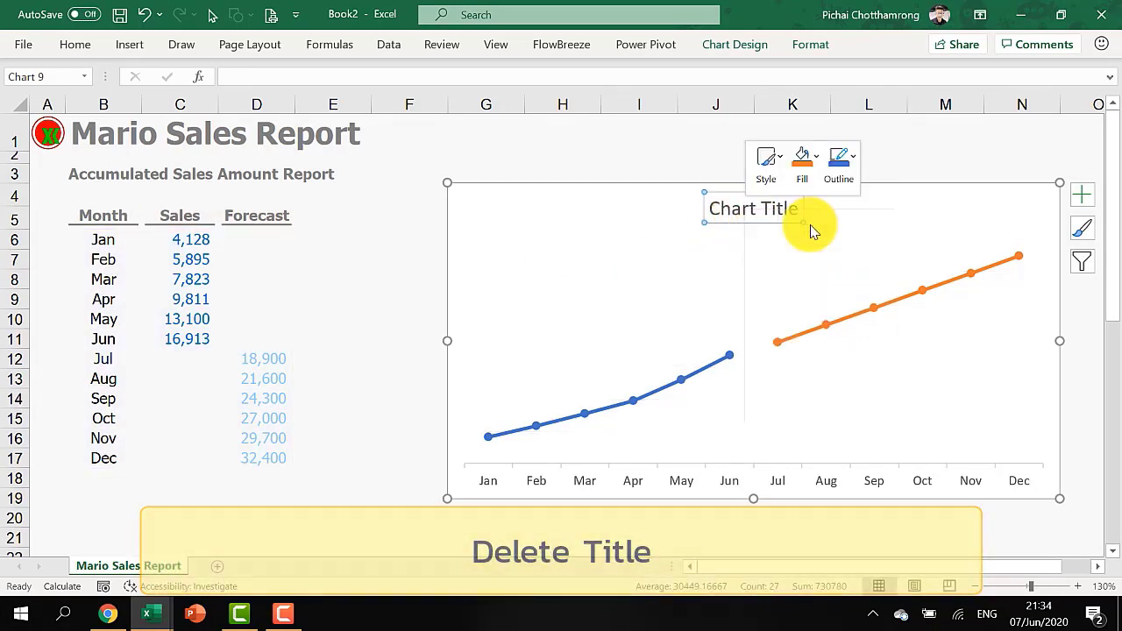
Lower the upper edge of the plot area to leave empty space above the data points inside the chart.
{"action": "left_click", "coordinate": [688, 259]}
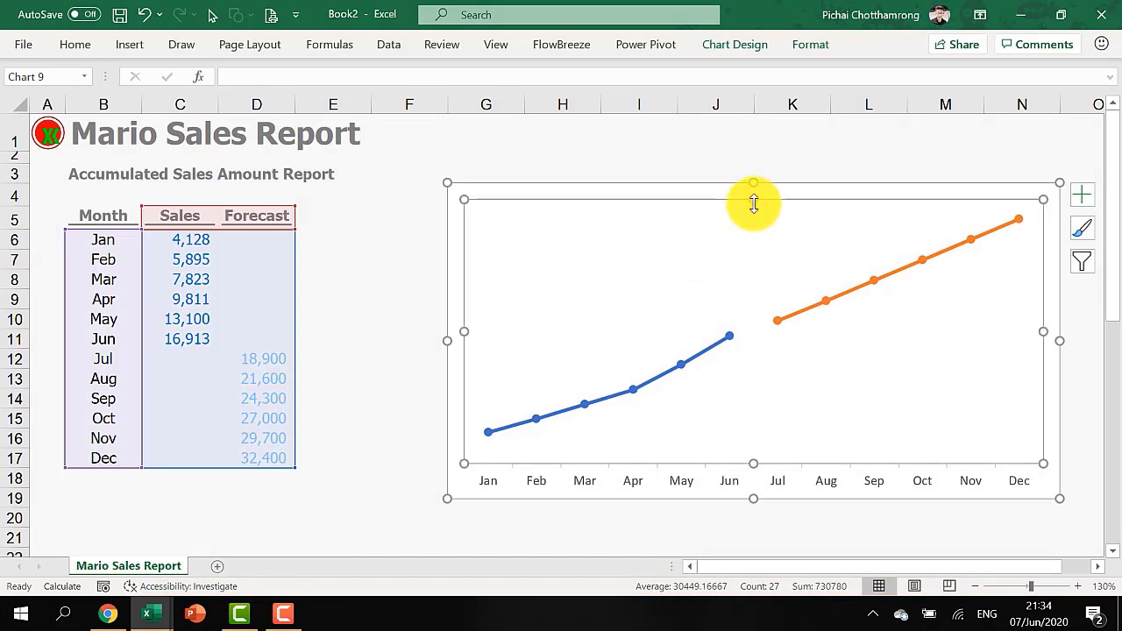
{"action": "left_click_drag", "start_coordinate": [755, 203], "coordinate": [757, 231]}
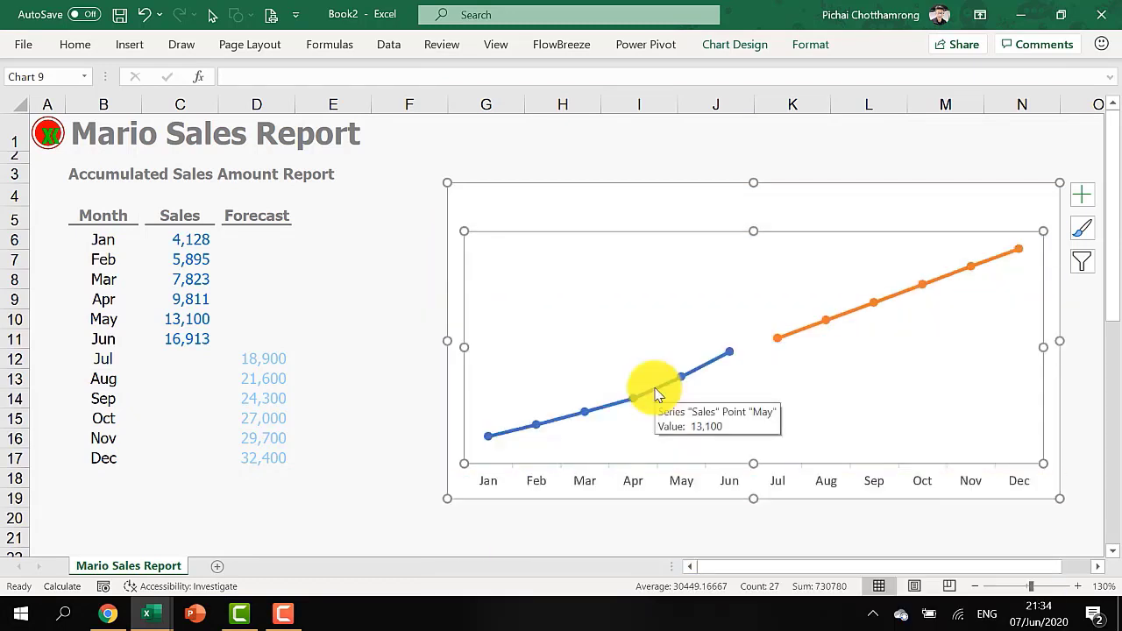
Set the line of both the Sales and Forecast series to No line so only their markers remain.
{"action": "right_click", "coordinate": [658, 394]}
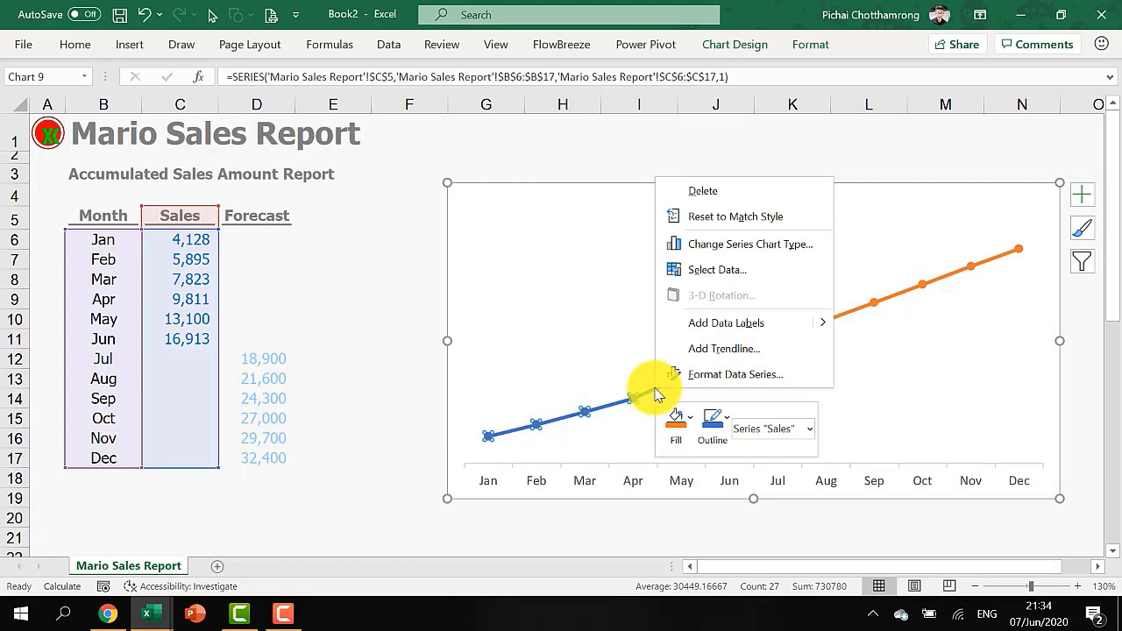
{"action": "left_click", "coordinate": [734, 374]}
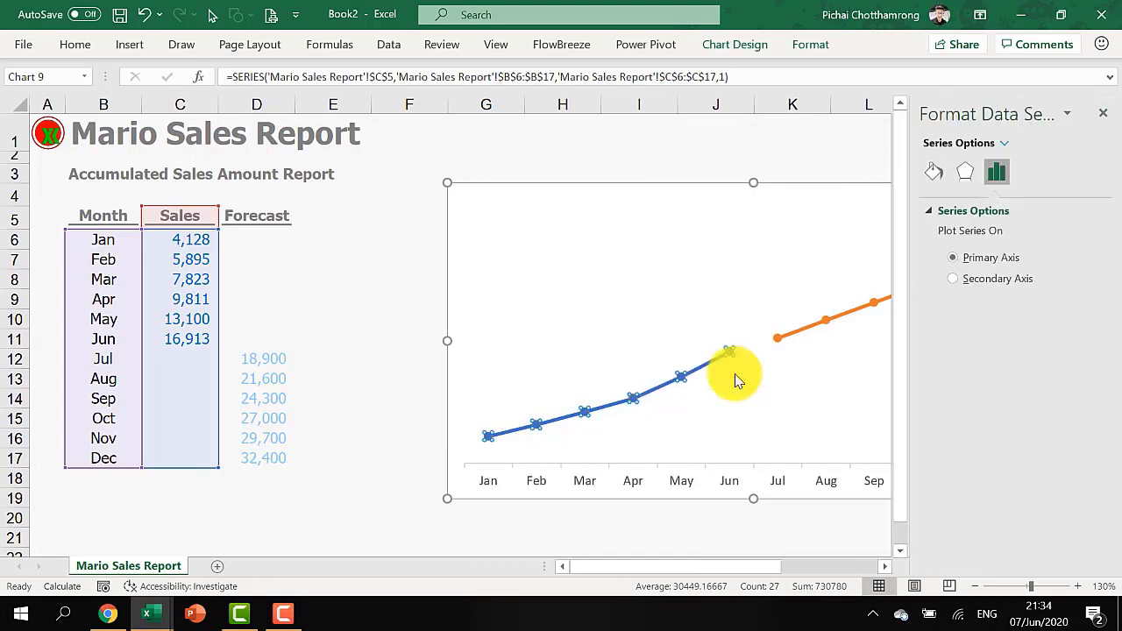
{"action": "left_click", "coordinate": [937, 174]}
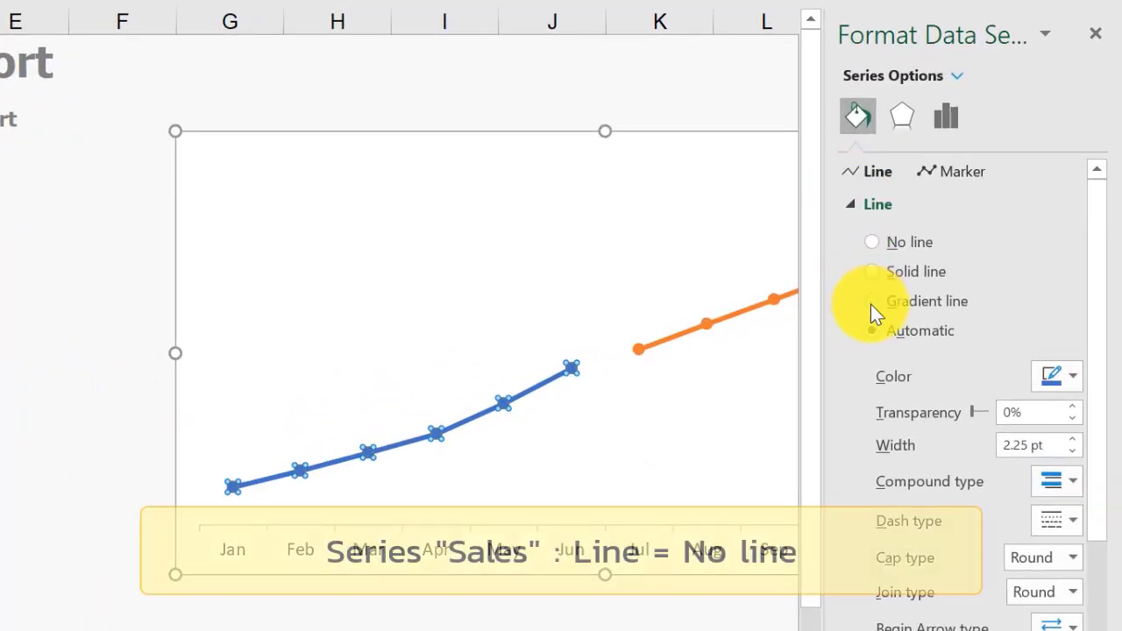
{"action": "left_click", "coordinate": [907, 239]}
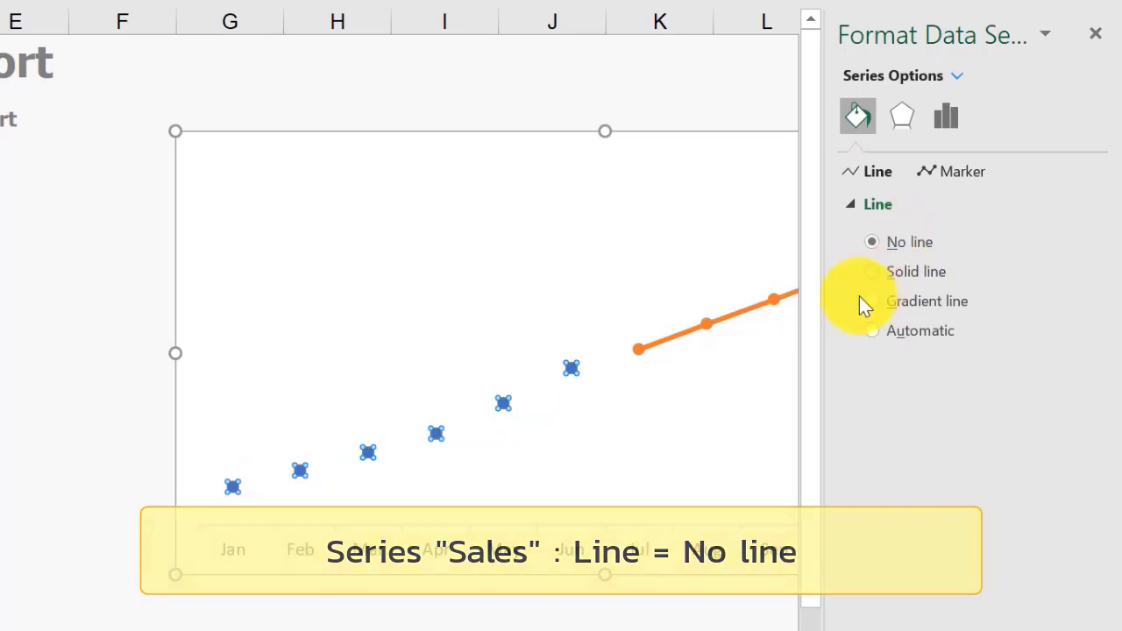
{"action": "left_click", "coordinate": [692, 336]}
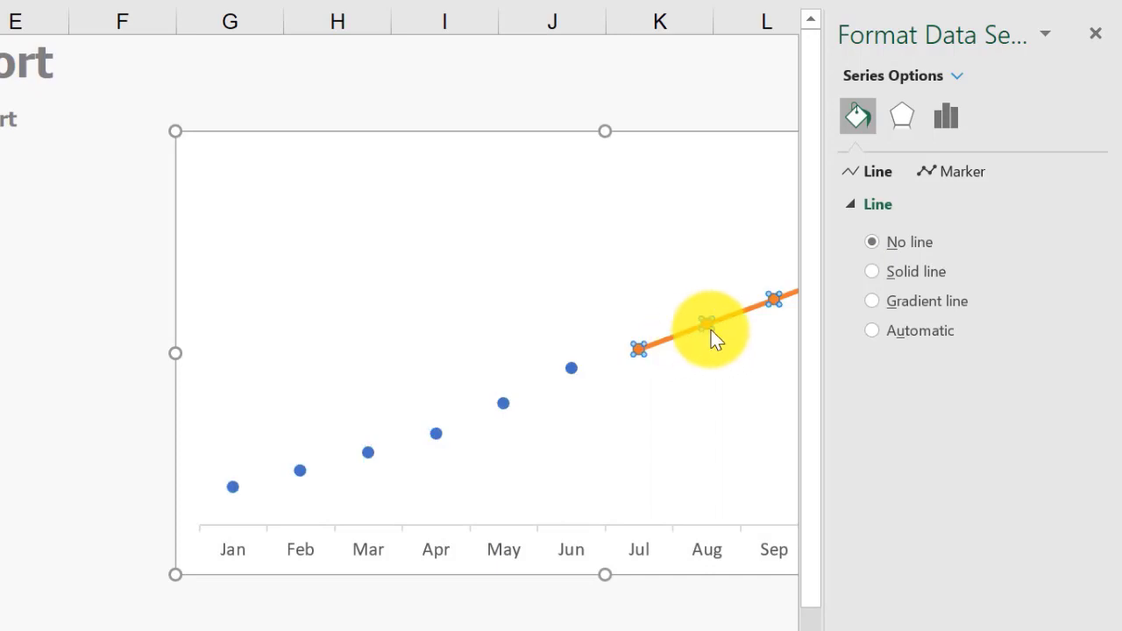
{"action": "left_click", "coordinate": [868, 236]}
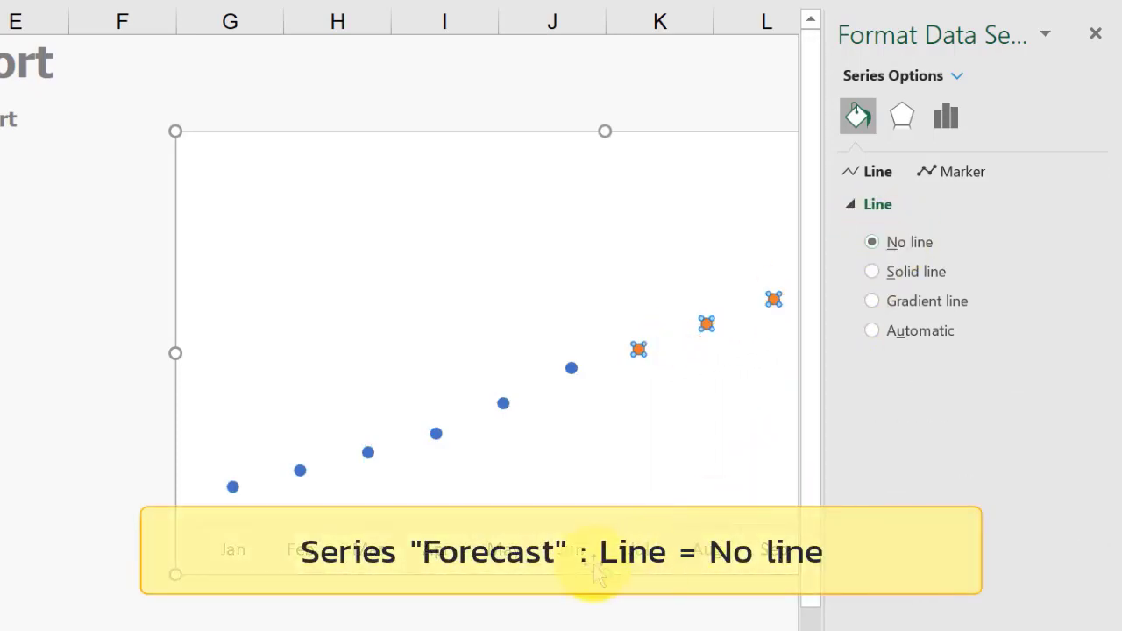
{"action": "left_click", "coordinate": [96, 315]}
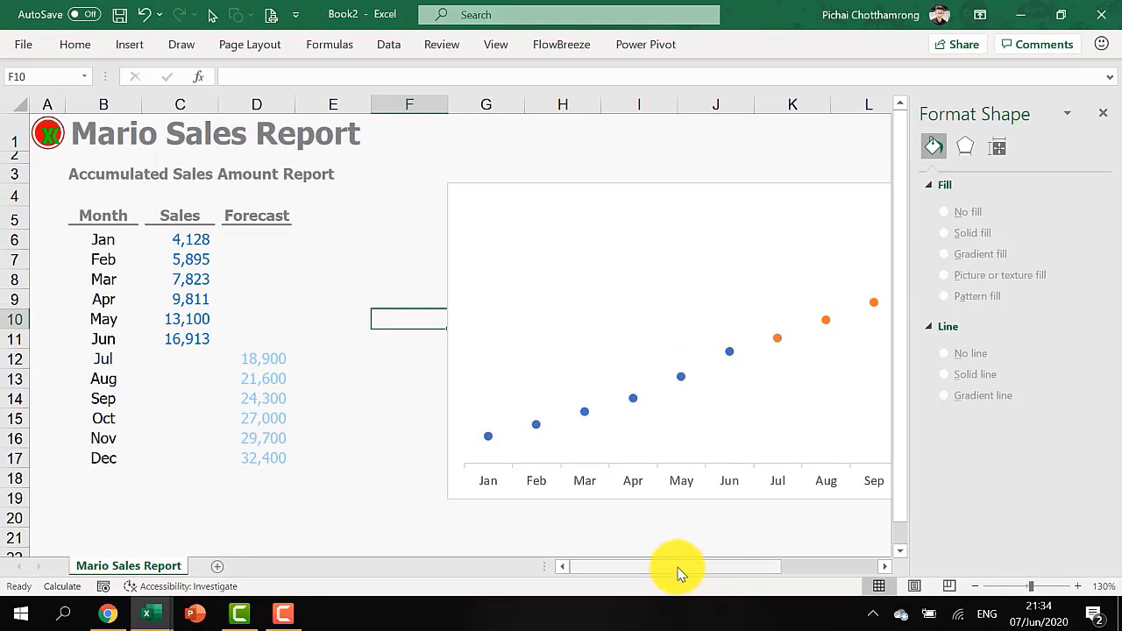
Copy the brick picture below the data table and paste it onto the Sales series as its markers.
{"action": "left_click_drag", "start_coordinate": [679, 570], "coordinate": [747, 570]}
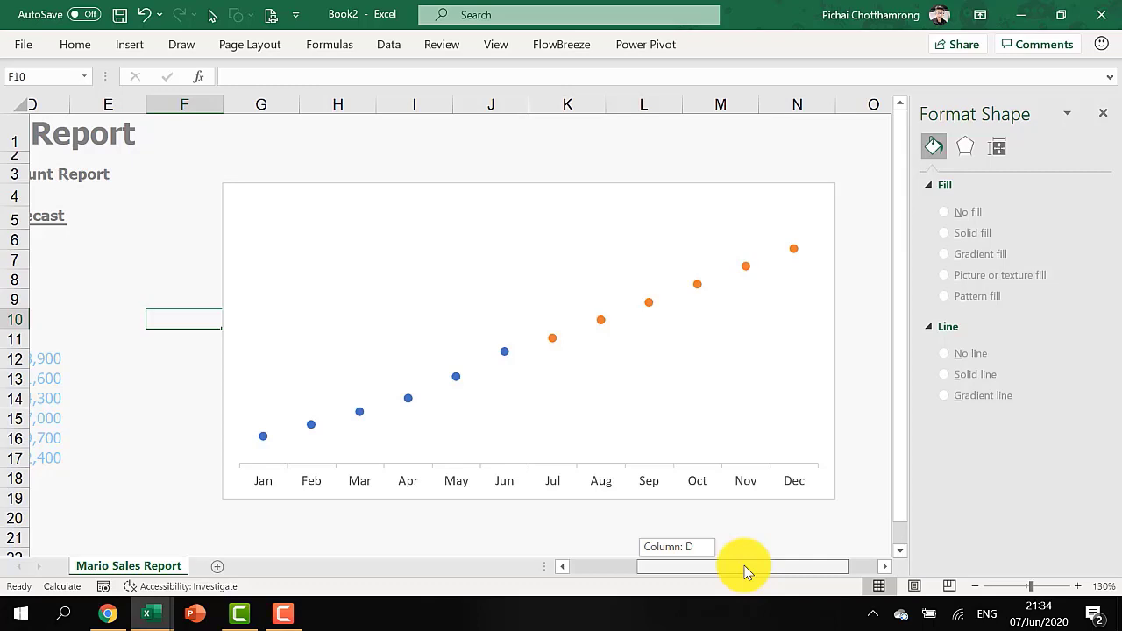
{"action": "left_click_drag", "start_coordinate": [745, 571], "coordinate": [740, 569]}
{"action": "scroll", "coordinate": [263, 447], "scroll_direction": "down", "scroll_amount": 2}
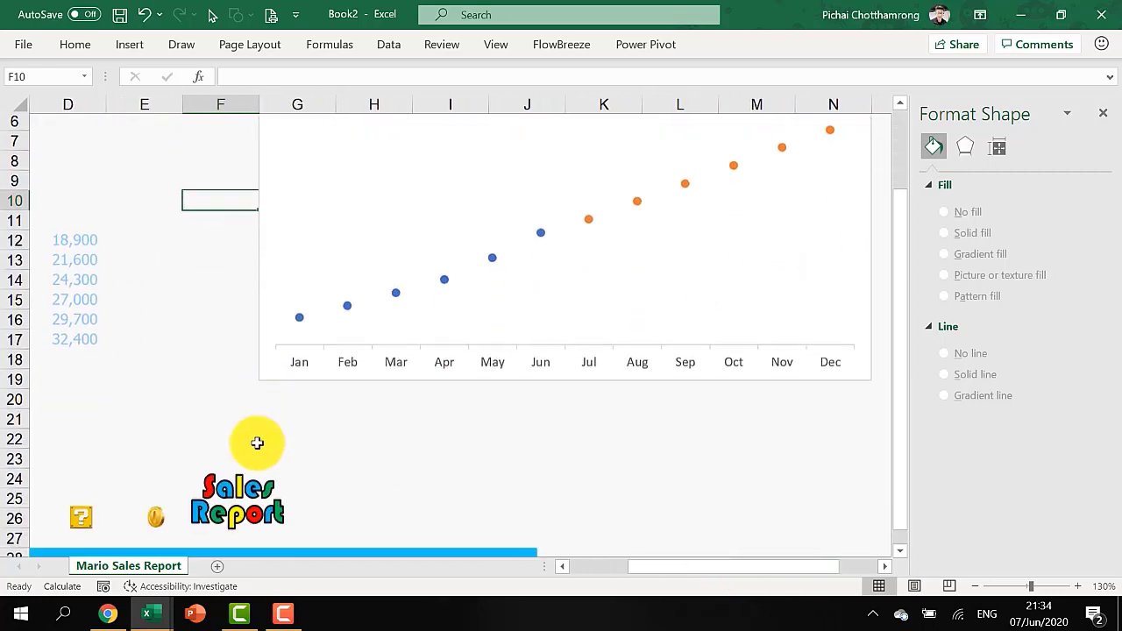
{"action": "scroll", "coordinate": [256, 443], "scroll_direction": "down", "scroll_amount": 2}
{"action": "left_click", "coordinate": [591, 567]}
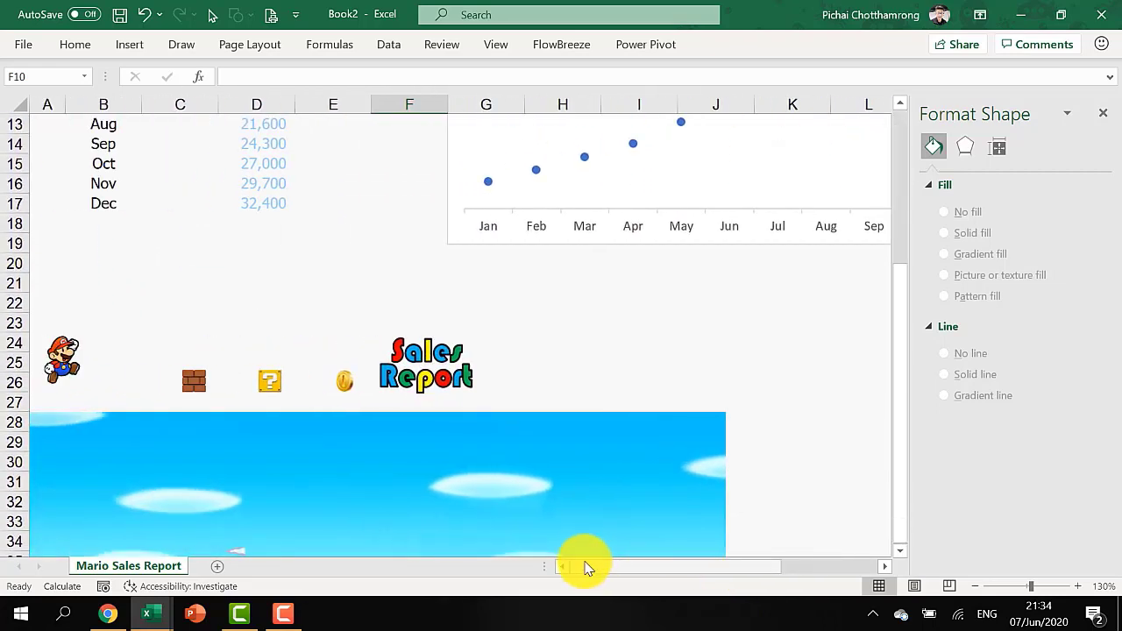
{"action": "scroll", "coordinate": [482, 461], "scroll_direction": "down", "scroll_amount": 3}
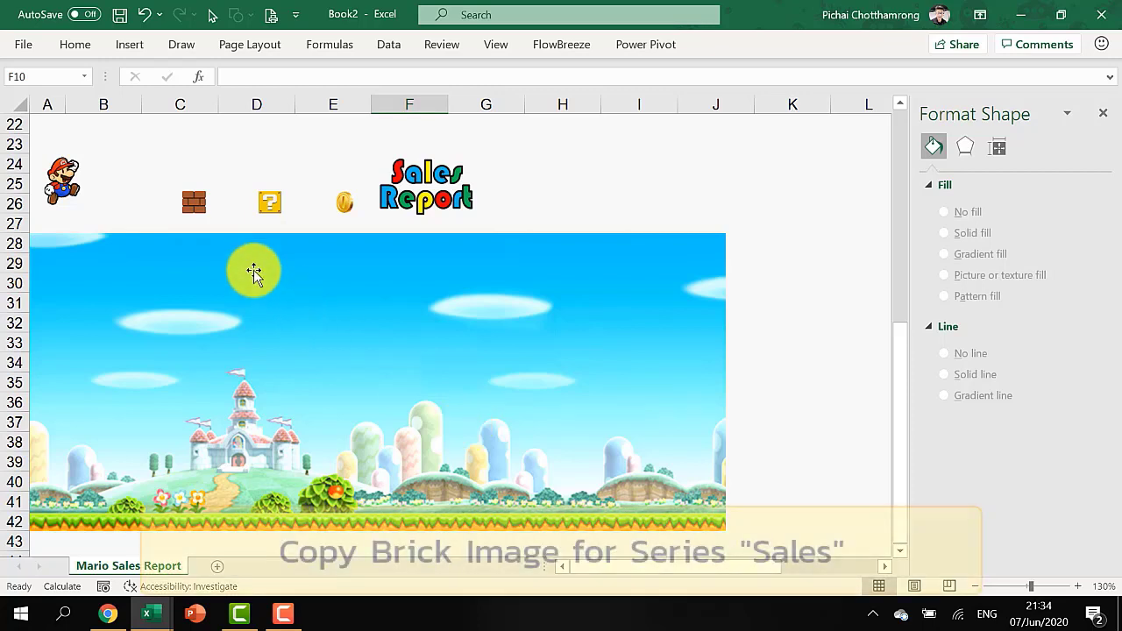
{"action": "left_click", "coordinate": [196, 204]}
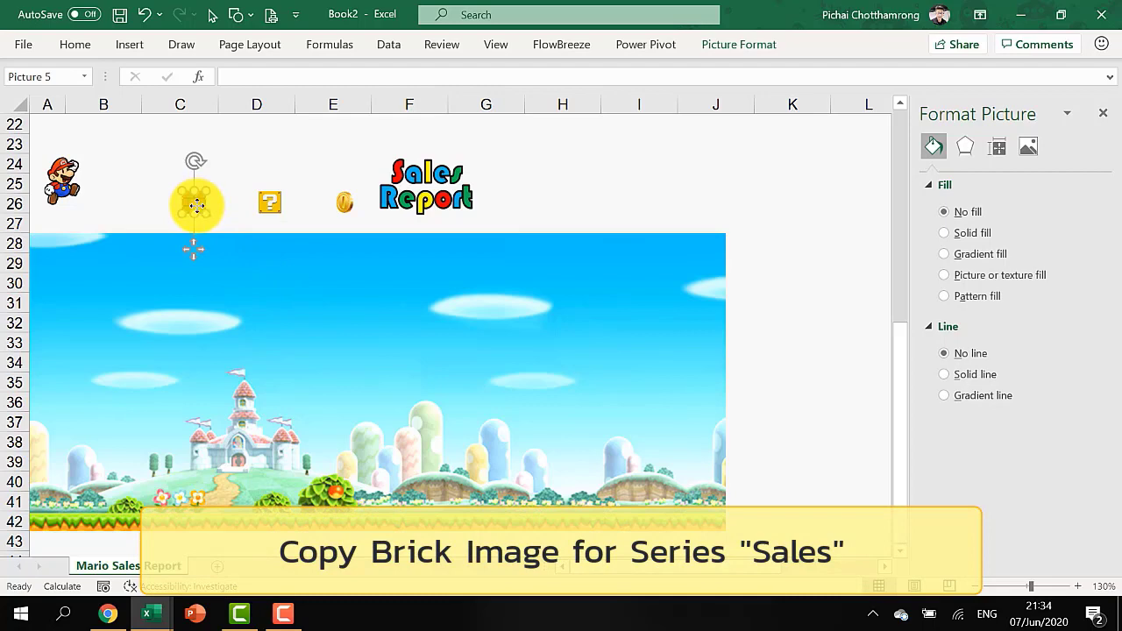
{"action": "right_click", "coordinate": [196, 208]}
{"action": "left_click", "coordinate": [245, 237]}
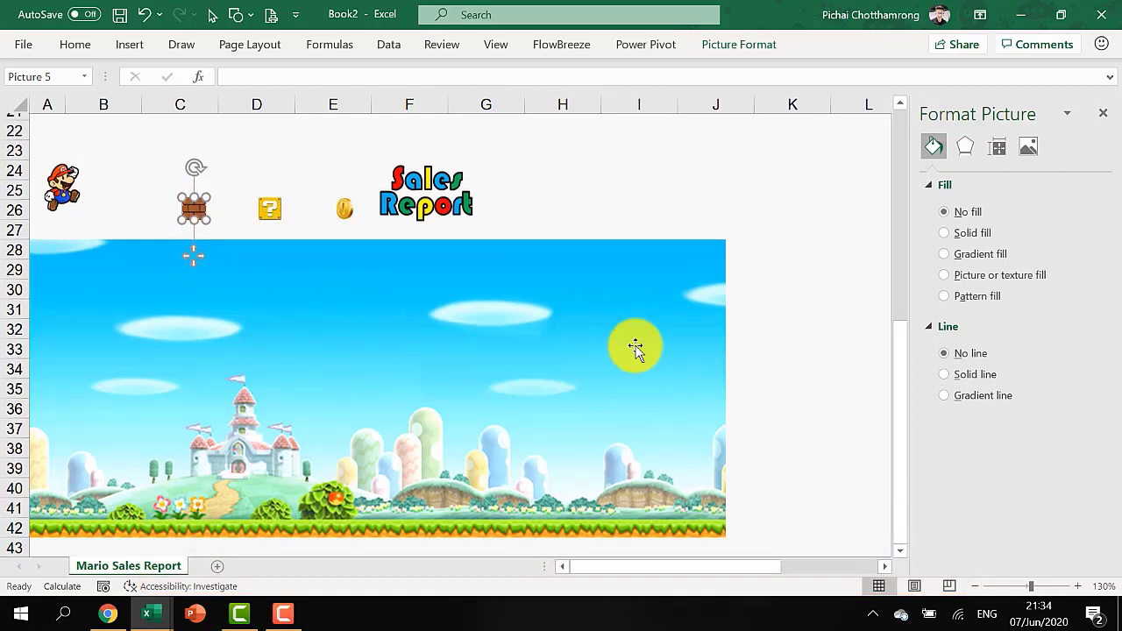
{"action": "scroll", "coordinate": [634, 343], "scroll_direction": "up", "scroll_amount": 7}
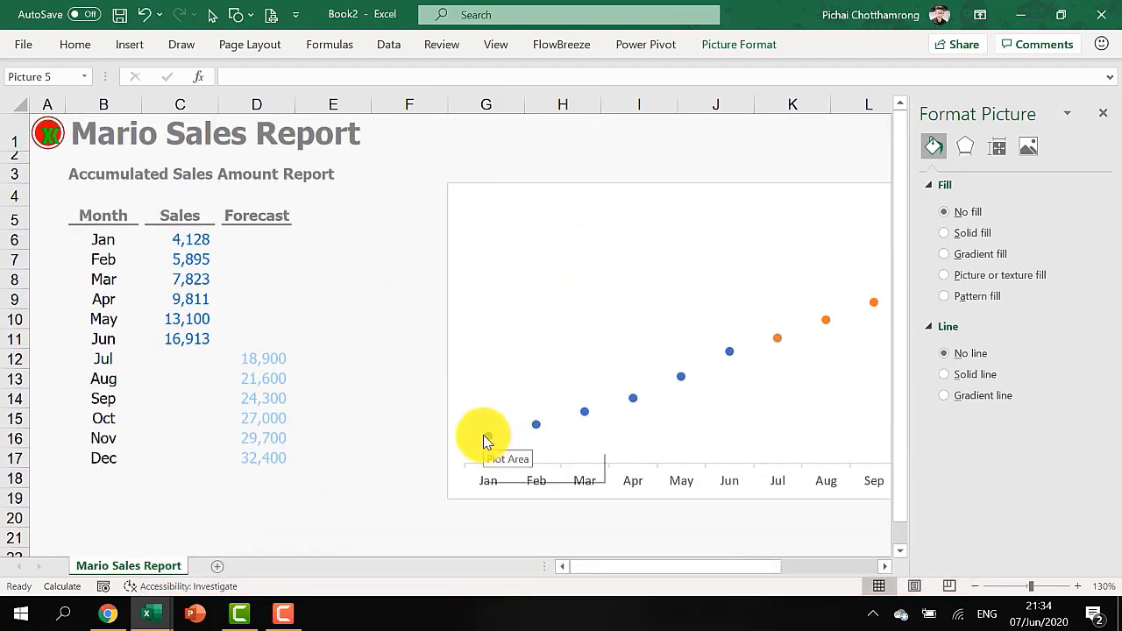
{"action": "left_click", "coordinate": [488, 436]}
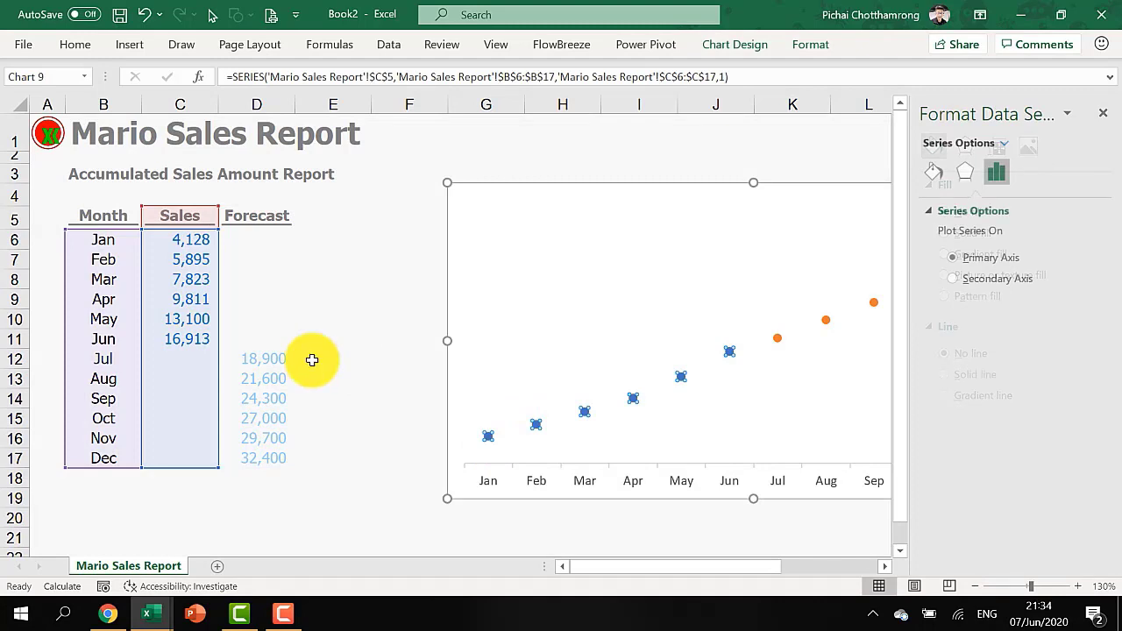
{"action": "key", "text": "ctrl+v"}
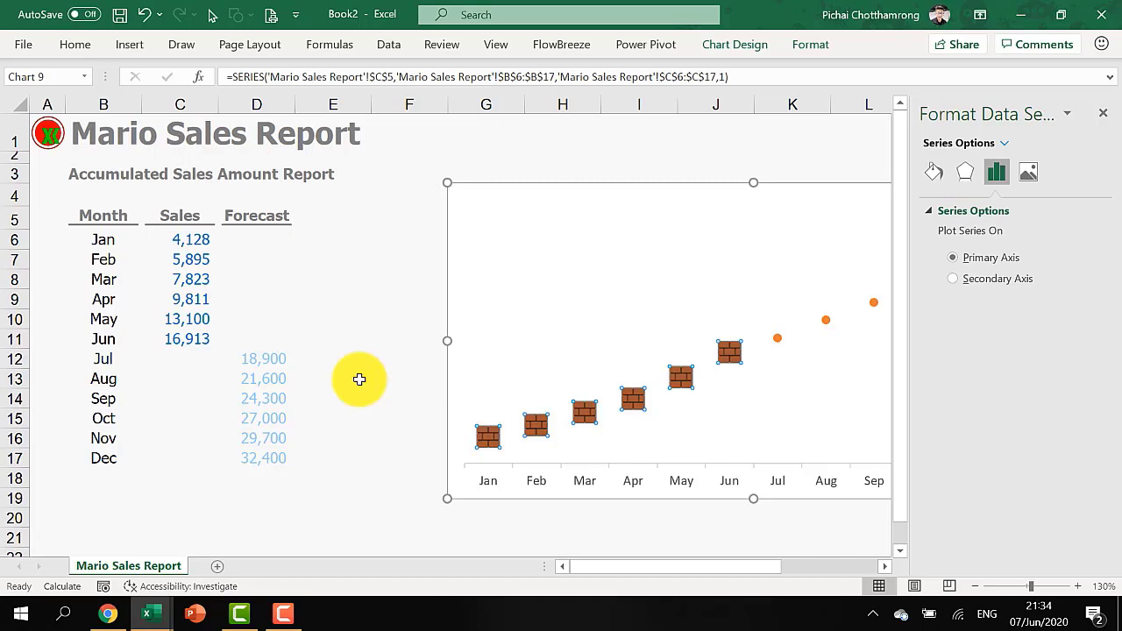
Copy the question-block picture below the data table and paste it onto the Forecast series as its markers.
{"action": "scroll", "coordinate": [362, 380], "scroll_direction": "down", "scroll_amount": 1}
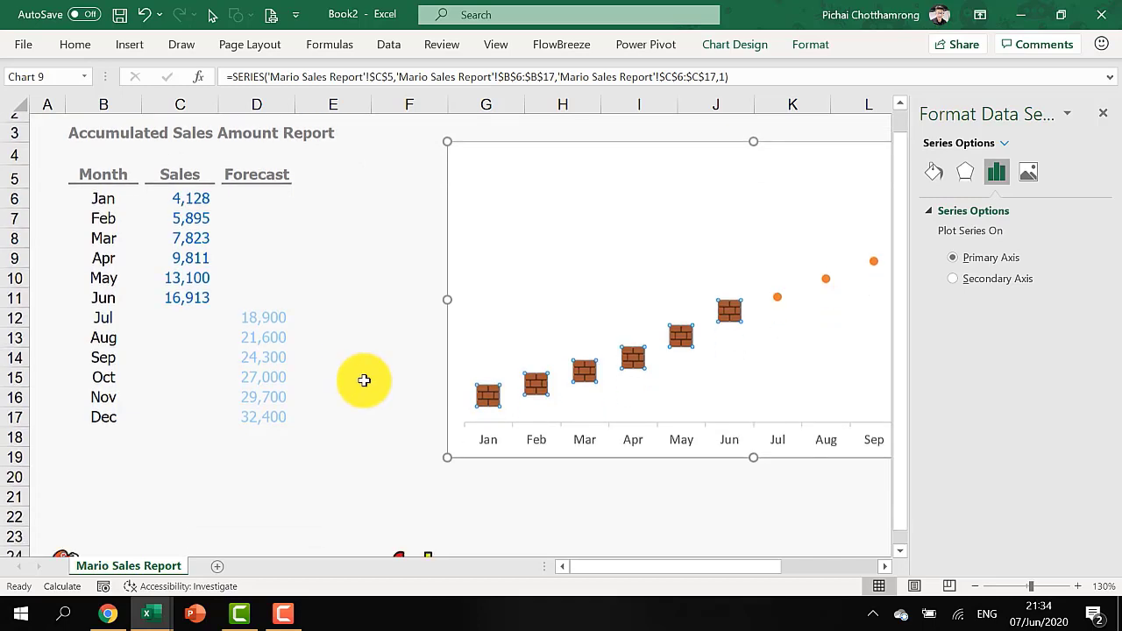
{"action": "scroll", "coordinate": [364, 380], "scroll_direction": "down", "scroll_amount": 4}
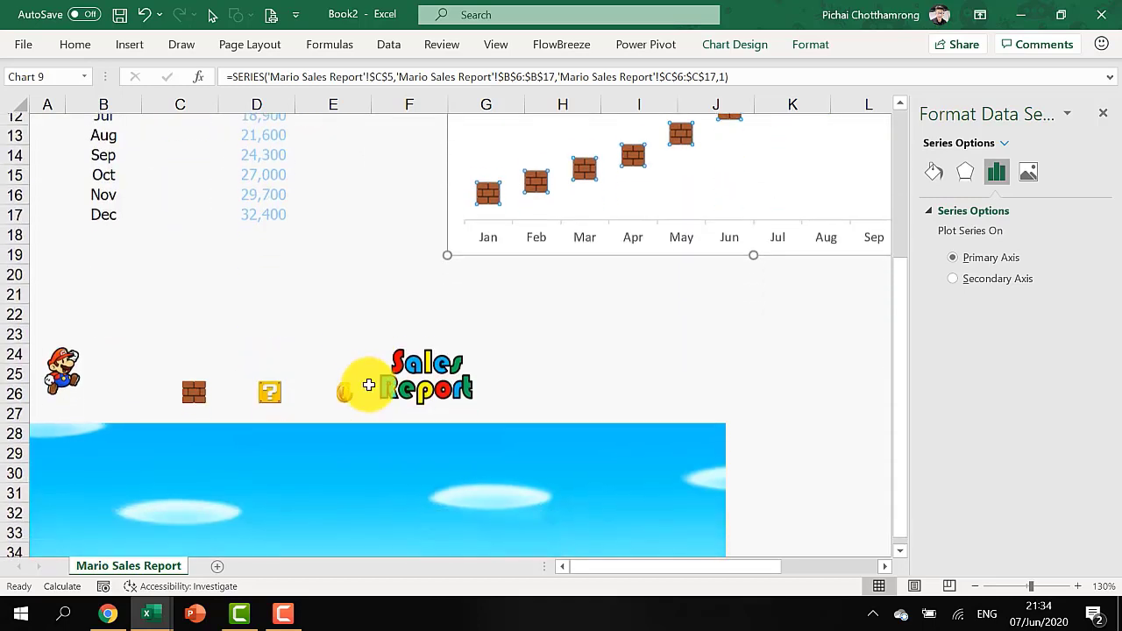
{"action": "left_click", "coordinate": [273, 378]}
{"action": "right_click", "coordinate": [268, 380]}
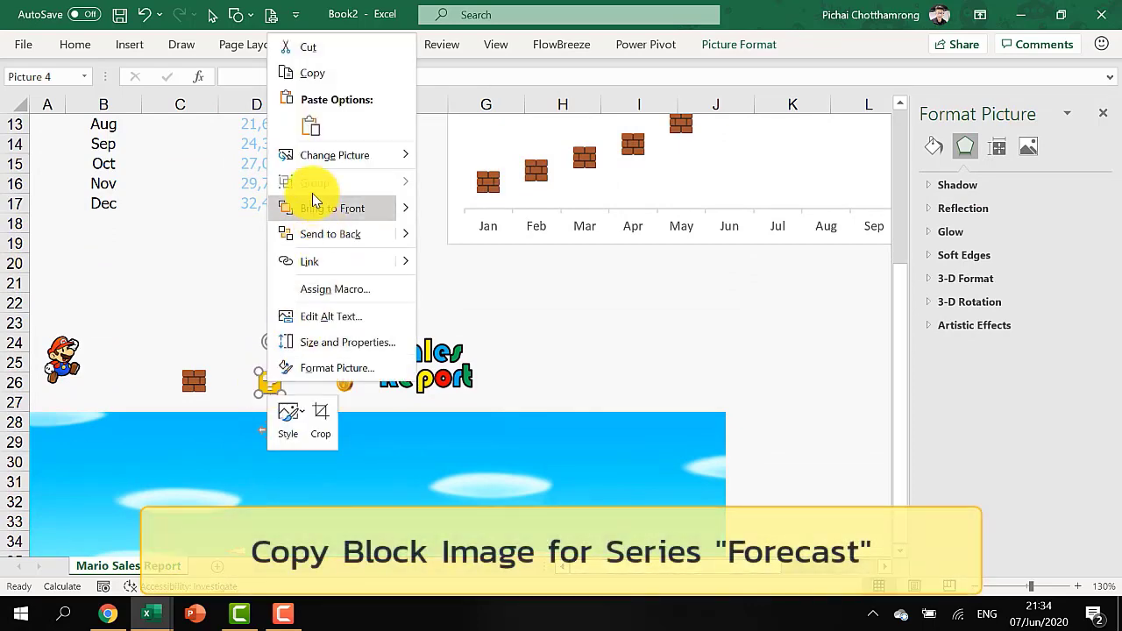
{"action": "left_click", "coordinate": [323, 74]}
{"action": "scroll", "coordinate": [765, 317], "scroll_direction": "up", "scroll_amount": 4}
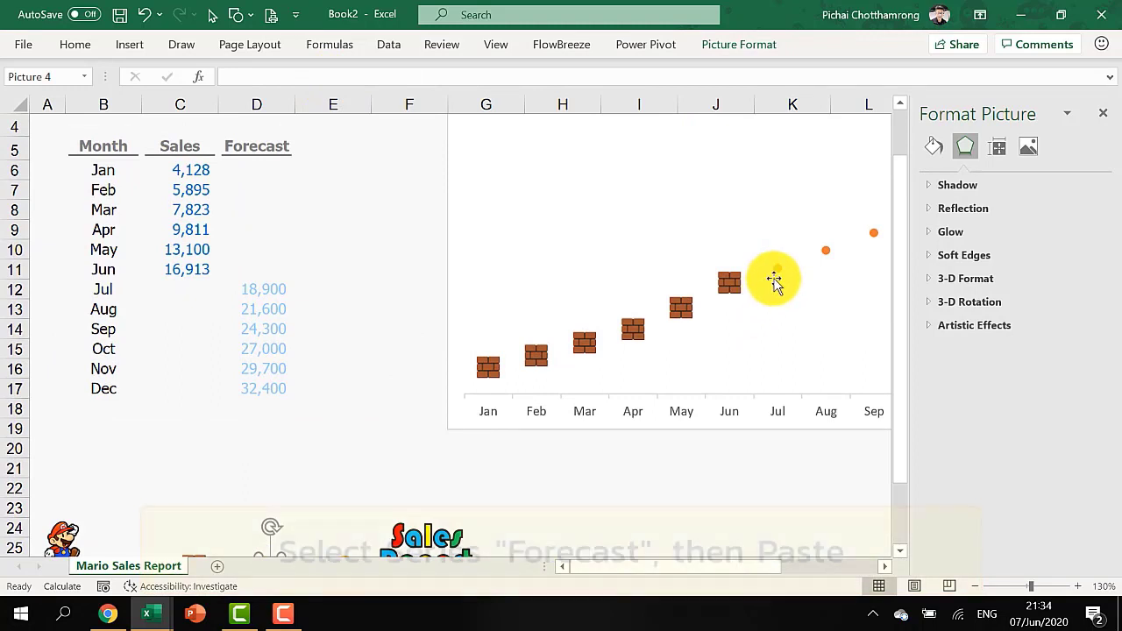
{"action": "left_click", "coordinate": [777, 272]}
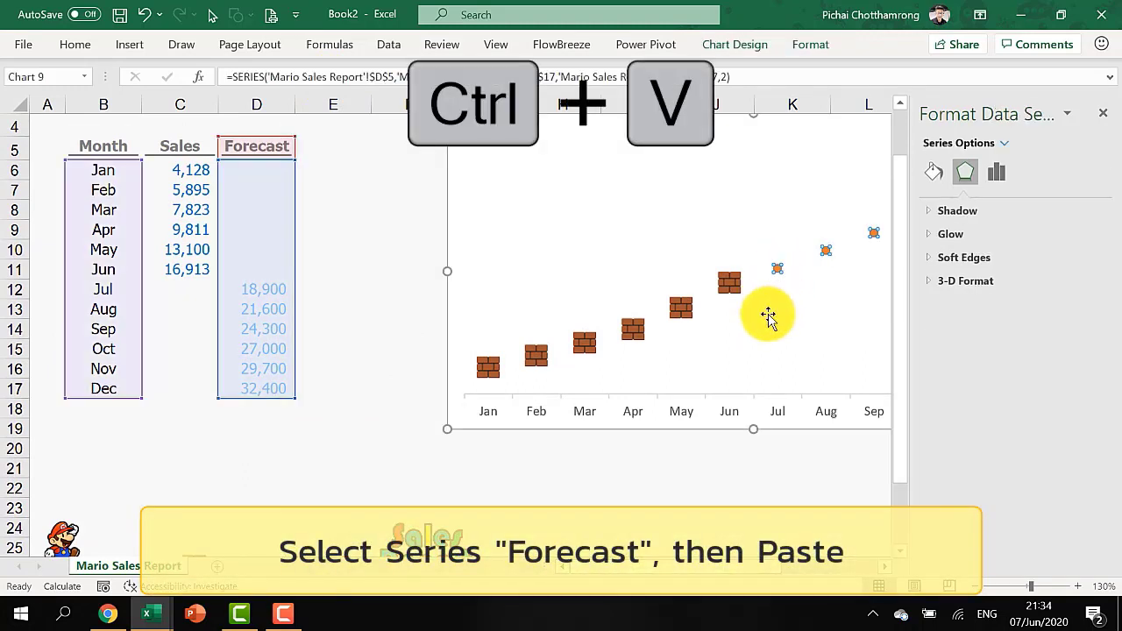
{"action": "key", "text": "ctrl+v"}
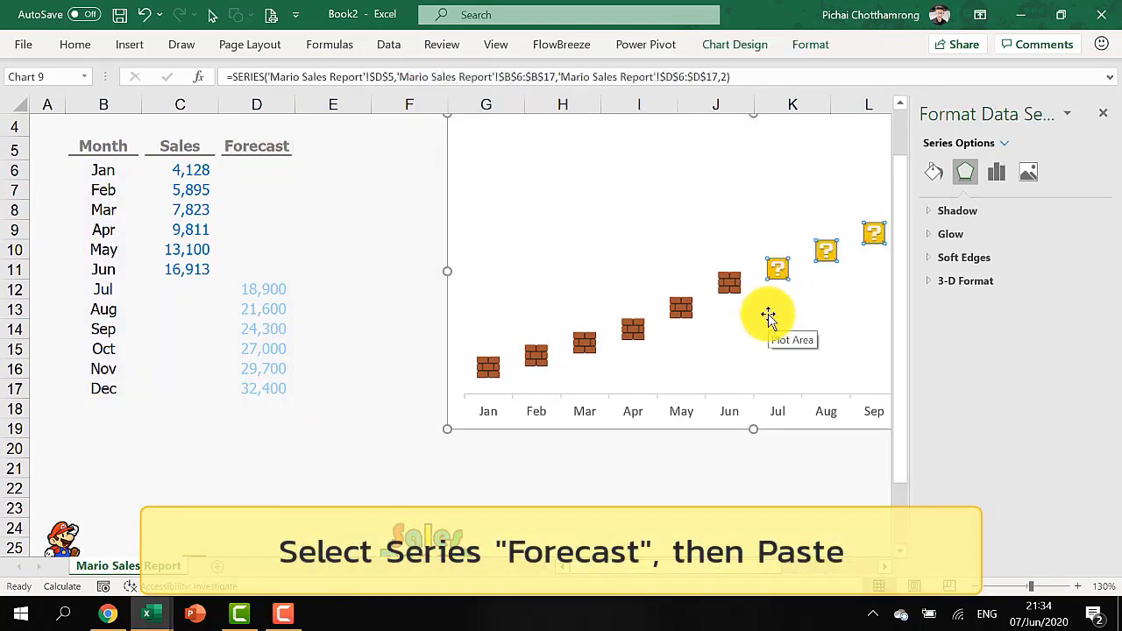
{"action": "left_click", "coordinate": [407, 357]}
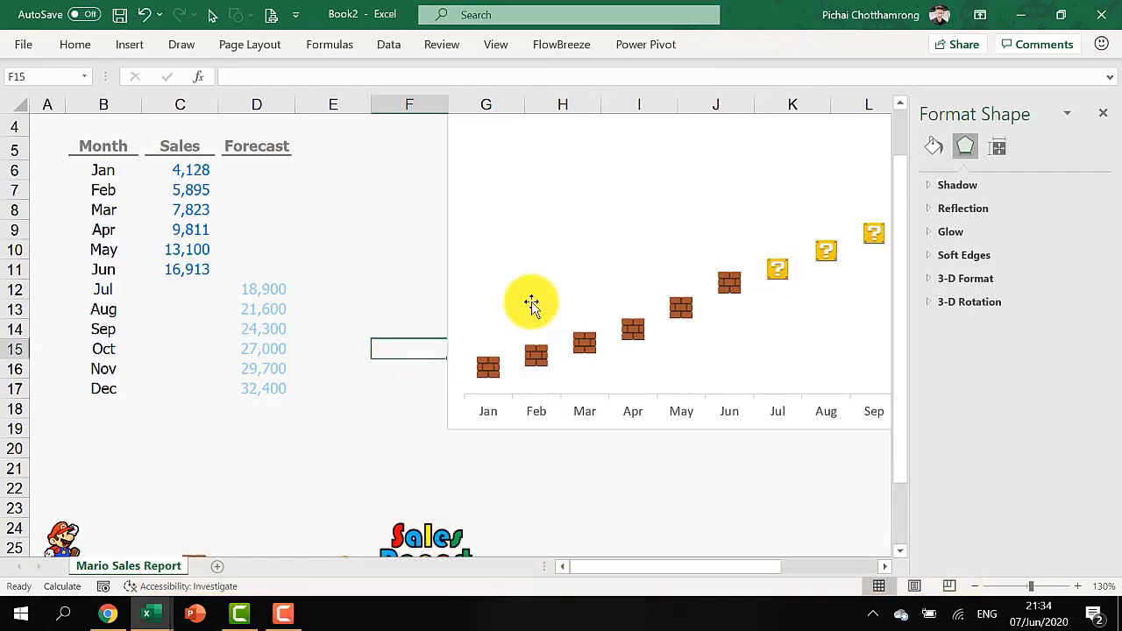
{"action": "scroll", "coordinate": [631, 324], "scroll_direction": "up", "scroll_amount": 1}
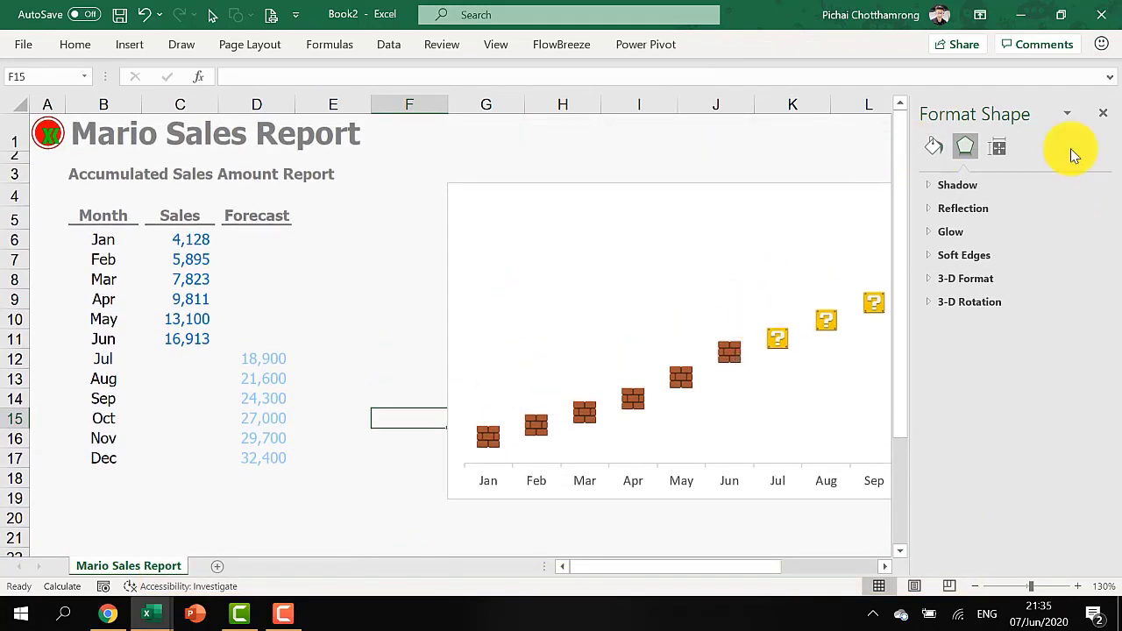
{"action": "left_click", "coordinate": [1102, 113]}
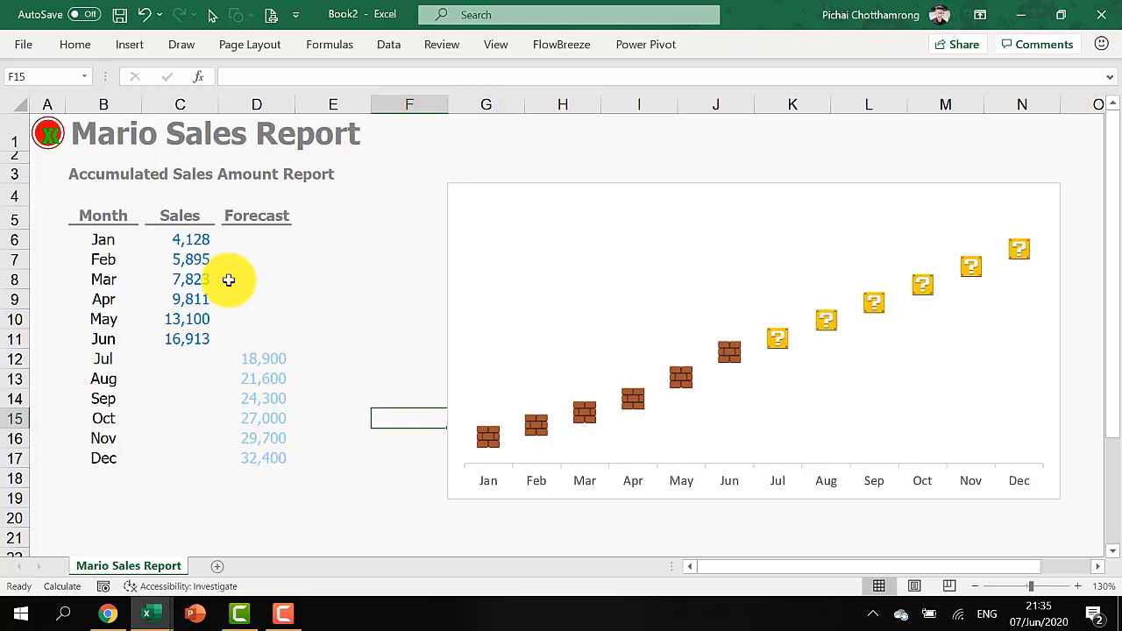
Add data labels to the Sales series and set their label position to Above.
{"action": "right_click", "coordinate": [530, 421]}
{"action": "left_click", "coordinate": [595, 360]}
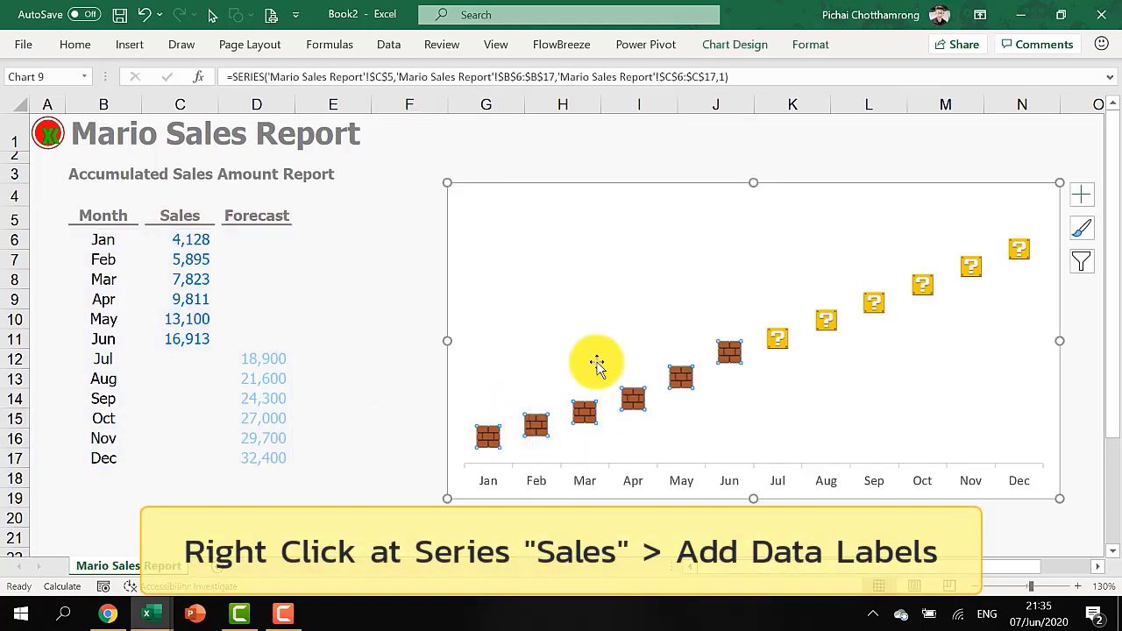
{"action": "double_click", "coordinate": [666, 401]}
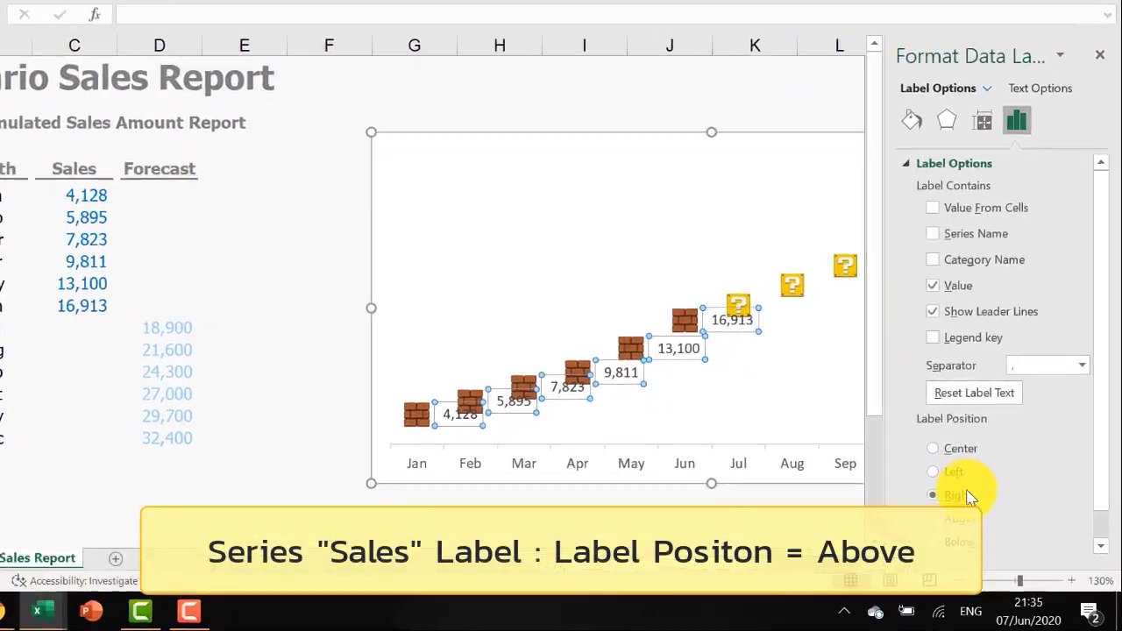
{"action": "left_click", "coordinate": [902, 478]}
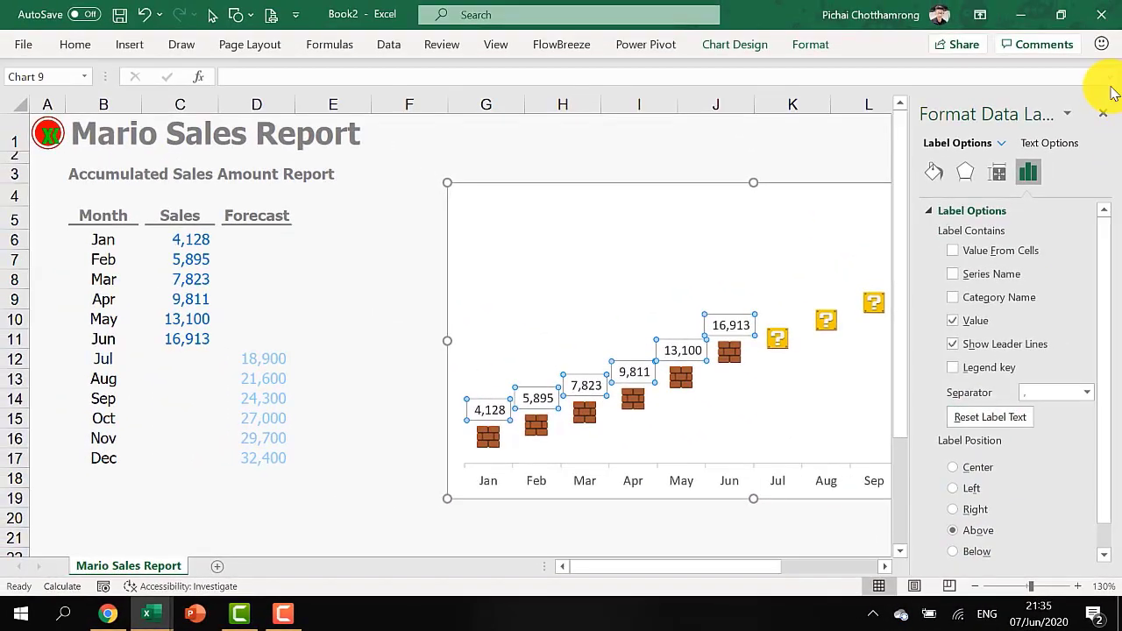
{"action": "left_click", "coordinate": [1103, 113]}
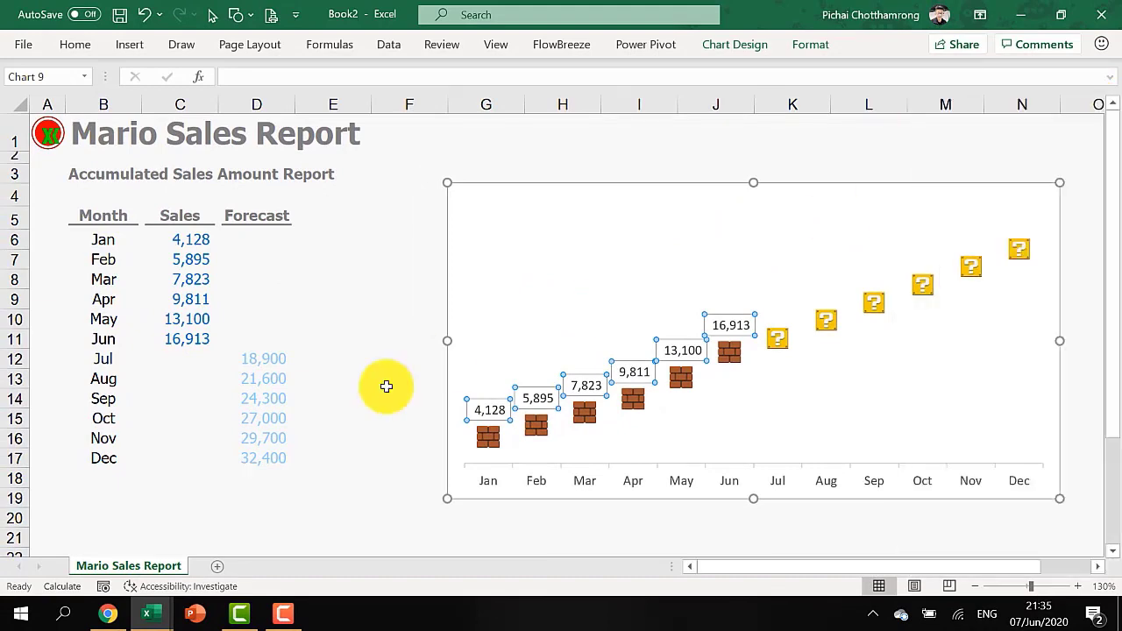
Enter the header Mario in cell E5, beside the Forecast column.
{"action": "left_click", "coordinate": [294, 287]}
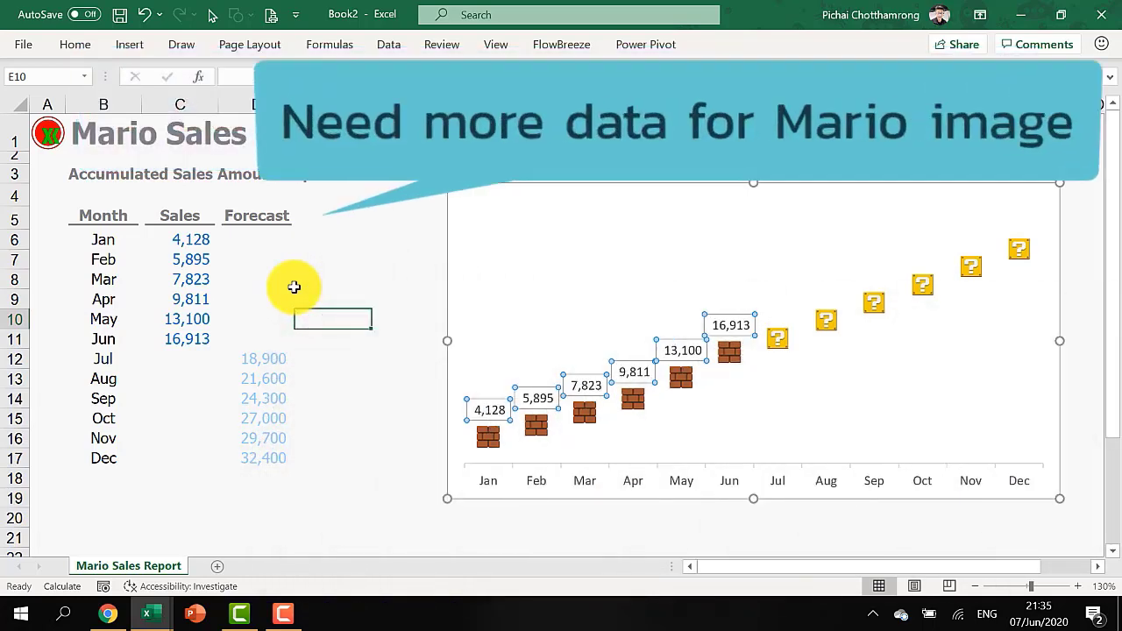
{"action": "left_click", "coordinate": [318, 216]}
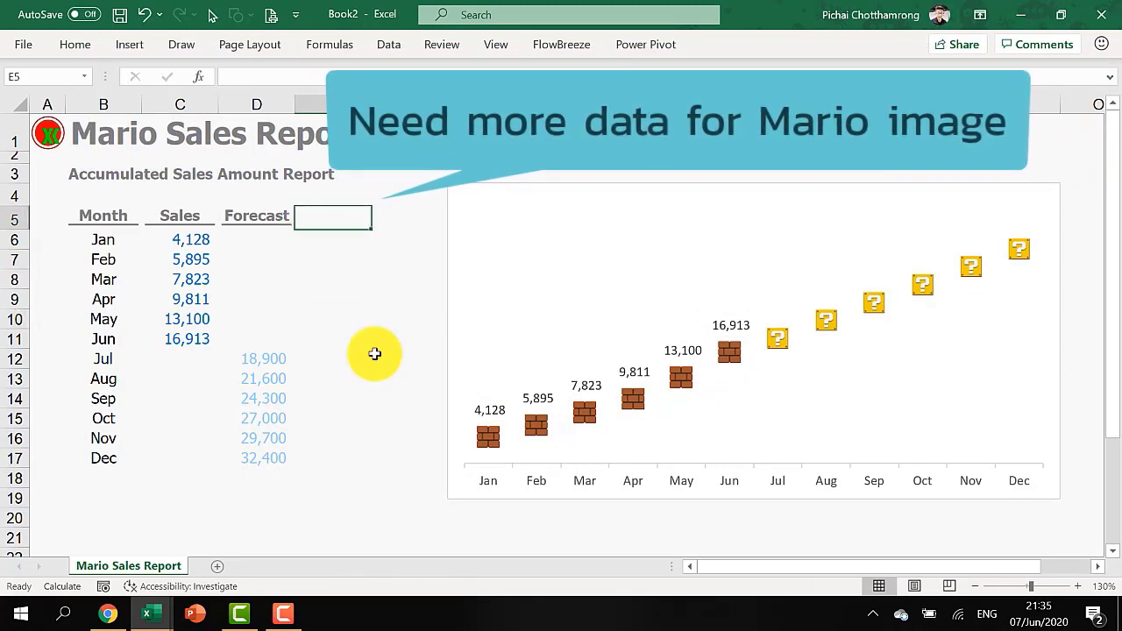
{"action": "type", "text": "Ma"}
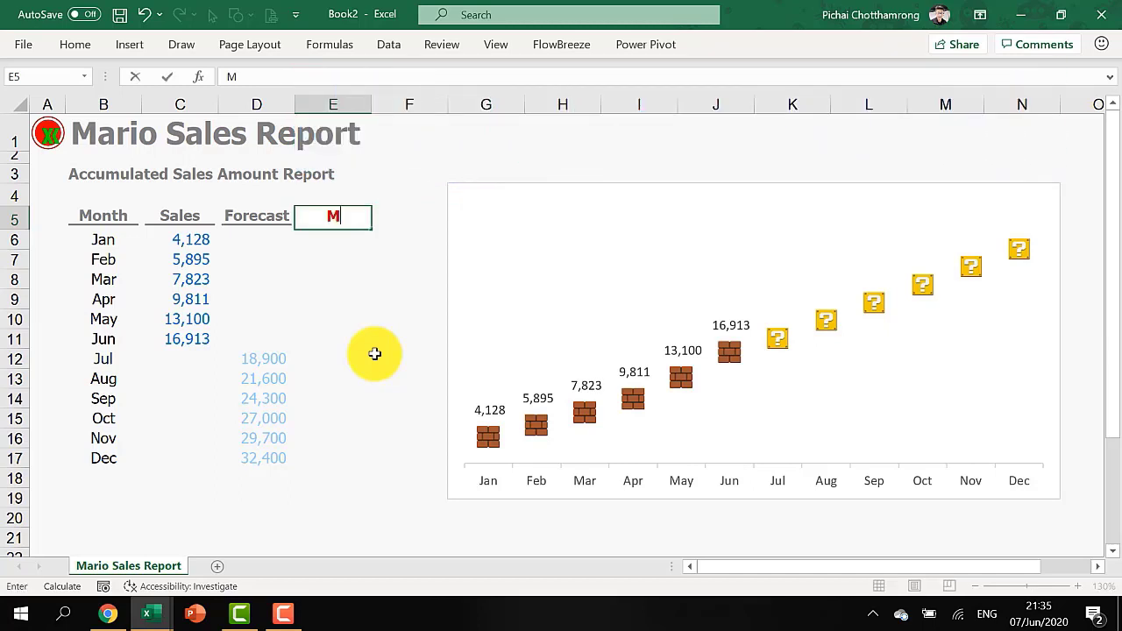
{"action": "type", "text": "rio"}
{"action": "key", "text": "Return"}
Enter the formula =C11-6000 in cell E11, the Jun row of the Mario column.
{"action": "key", "text": "Return"}
{"action": "key", "text": "Return"}
{"action": "key", "text": "Return"}
{"action": "key", "text": "Return"}
{"action": "key", "text": "Return"}
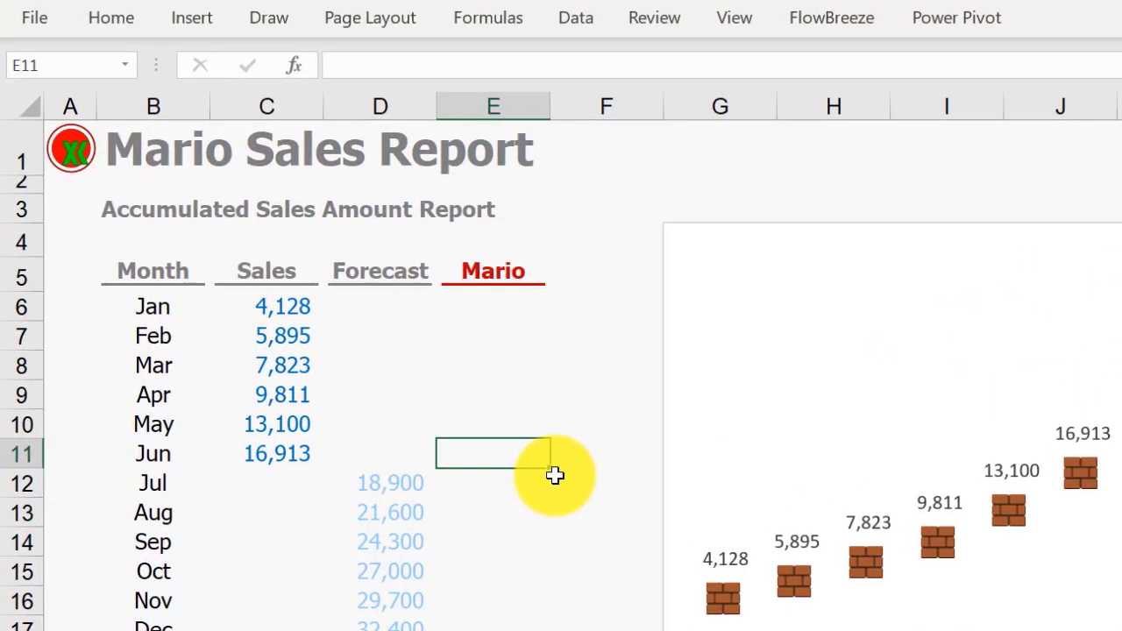
{"action": "type", "text": "="}
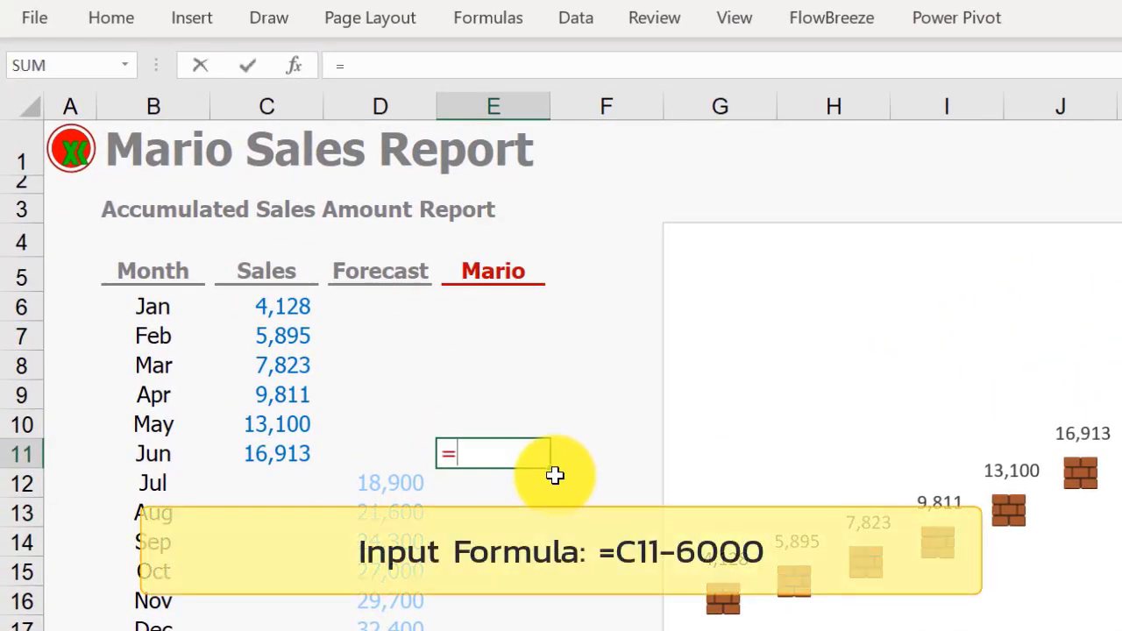
{"action": "key", "text": "Left"}
{"action": "key", "text": "Left"}
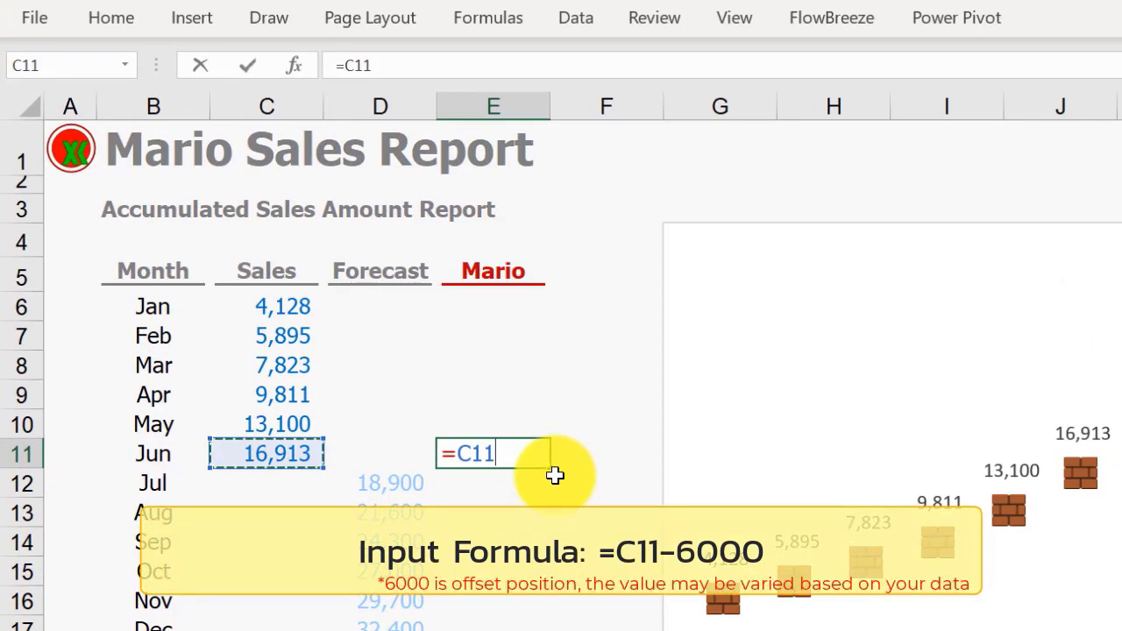
{"action": "type", "text": "-"}
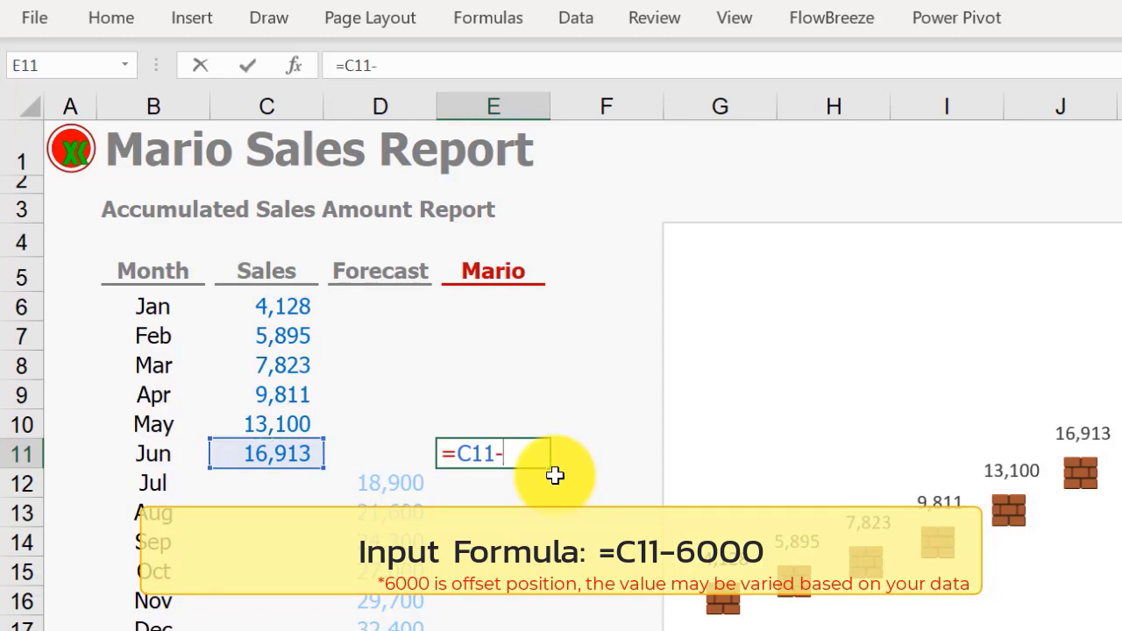
{"action": "type", "text": "6000"}
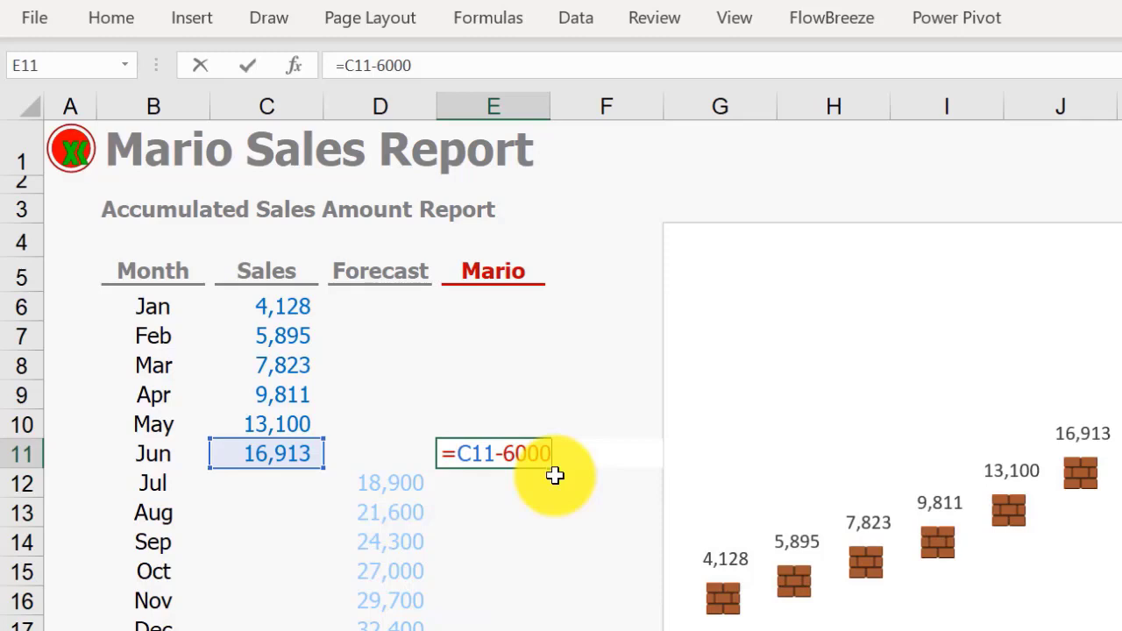
{"action": "key", "text": "Return"}
{"action": "key", "text": "Up"}
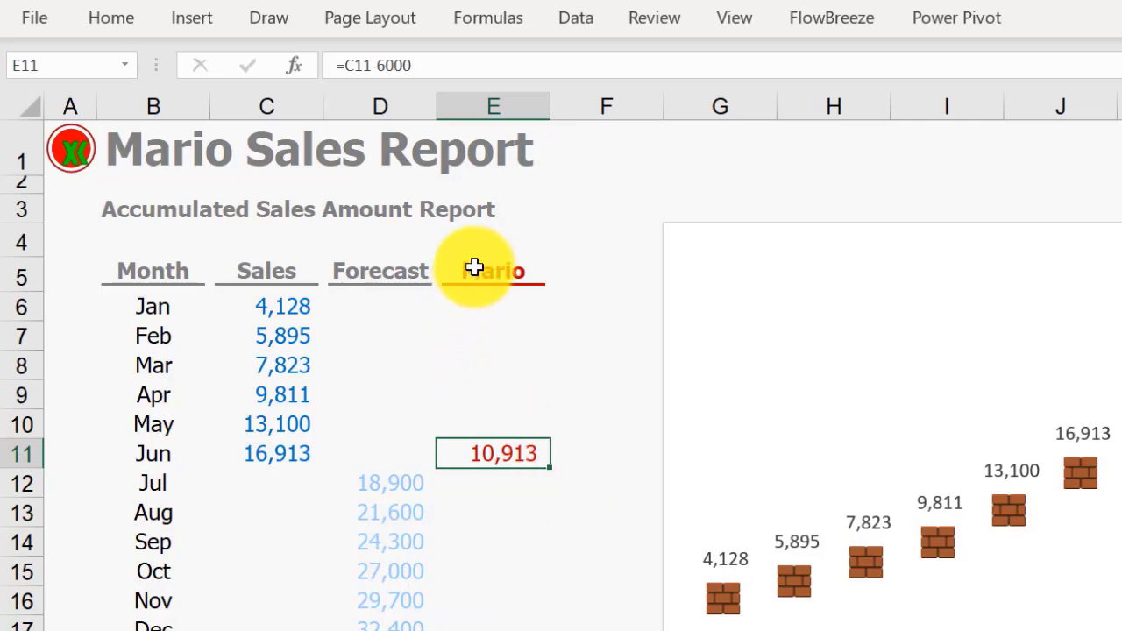
Copy the Mario column E5:E17 and paste it into the chart as a new series.
{"action": "left_click_drag", "start_coordinate": [474, 267], "coordinate": [497, 579]}
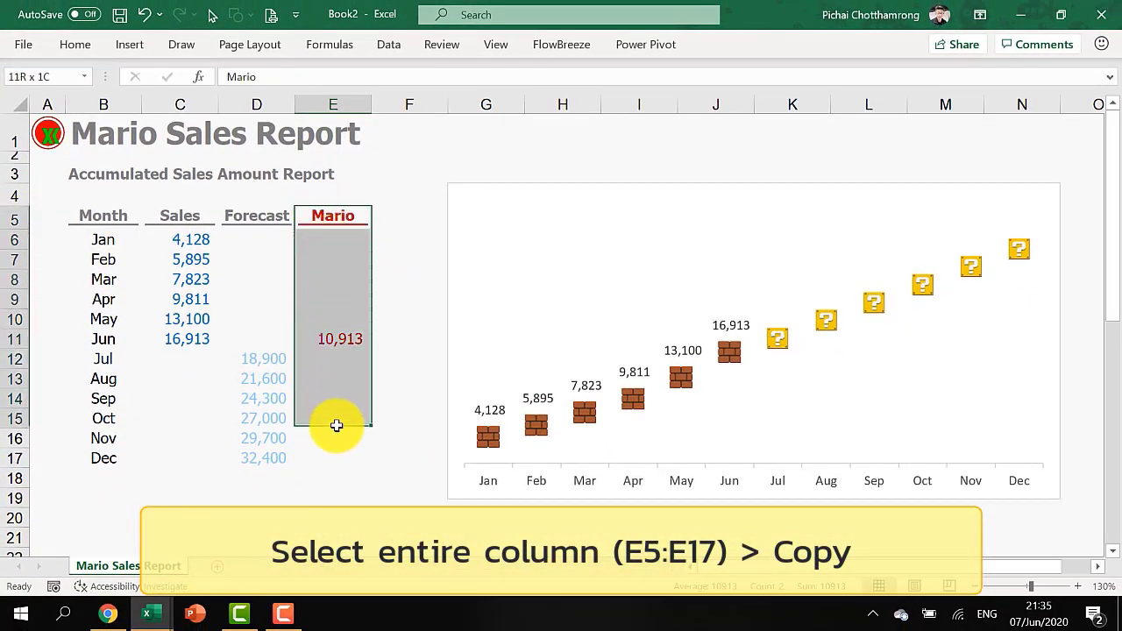
{"action": "left_click_drag", "start_coordinate": [336, 425], "coordinate": [336, 461]}
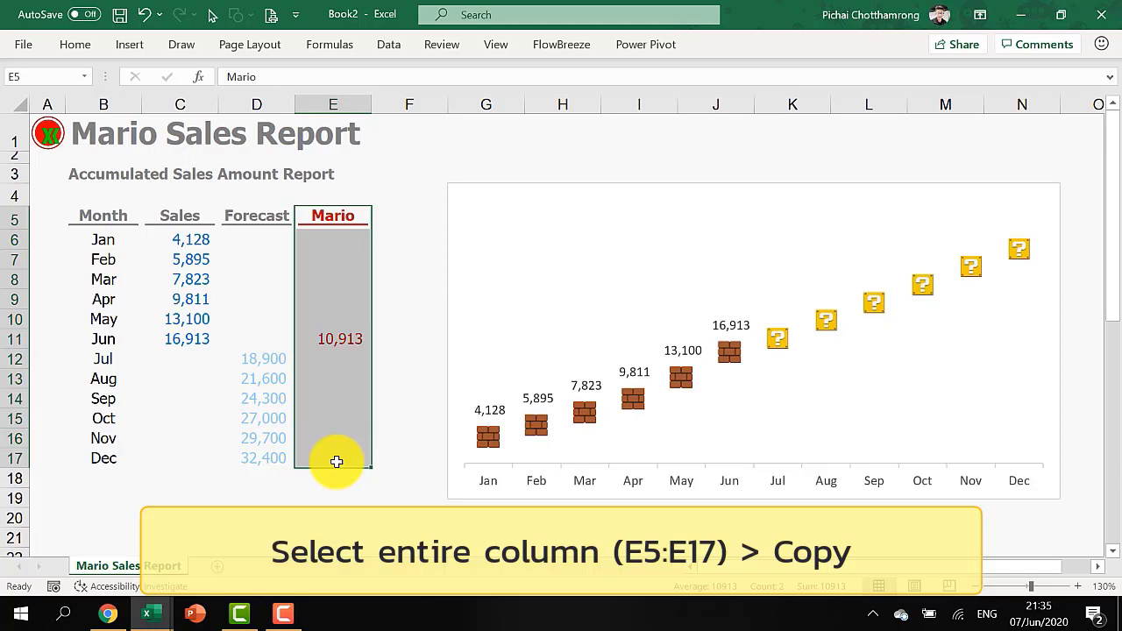
{"action": "key", "text": "ctrl+c"}
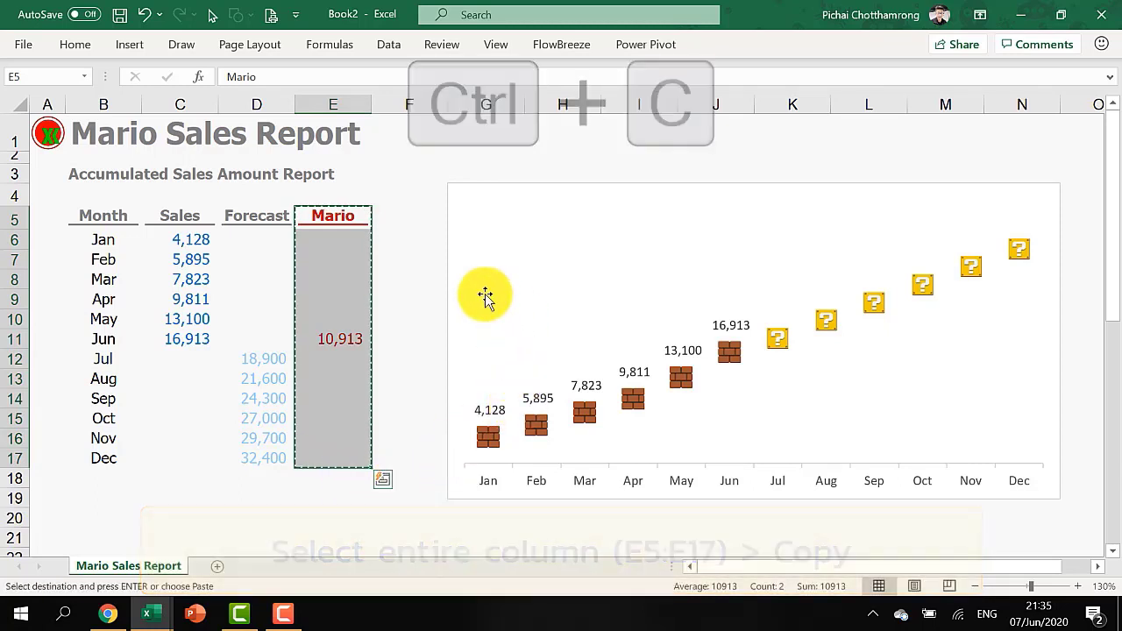
{"action": "left_click", "coordinate": [585, 291]}
{"action": "key", "text": "ctrl+v"}
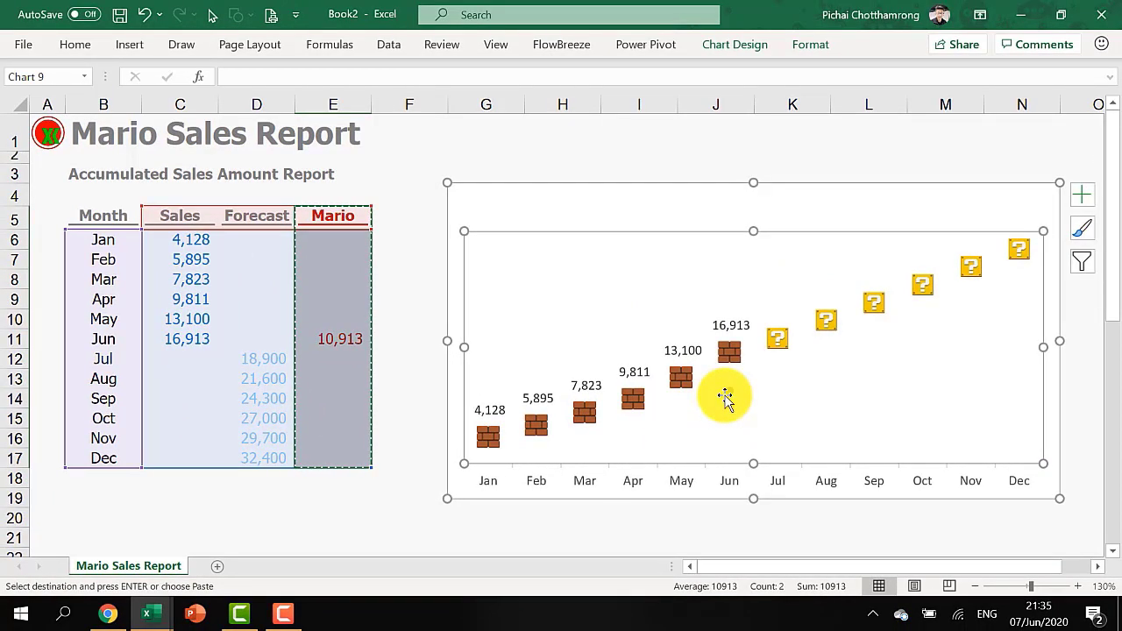
Copy the Mario picture below the data table and paste it onto the Mario series as its marker.
{"action": "left_click", "coordinate": [726, 393]}
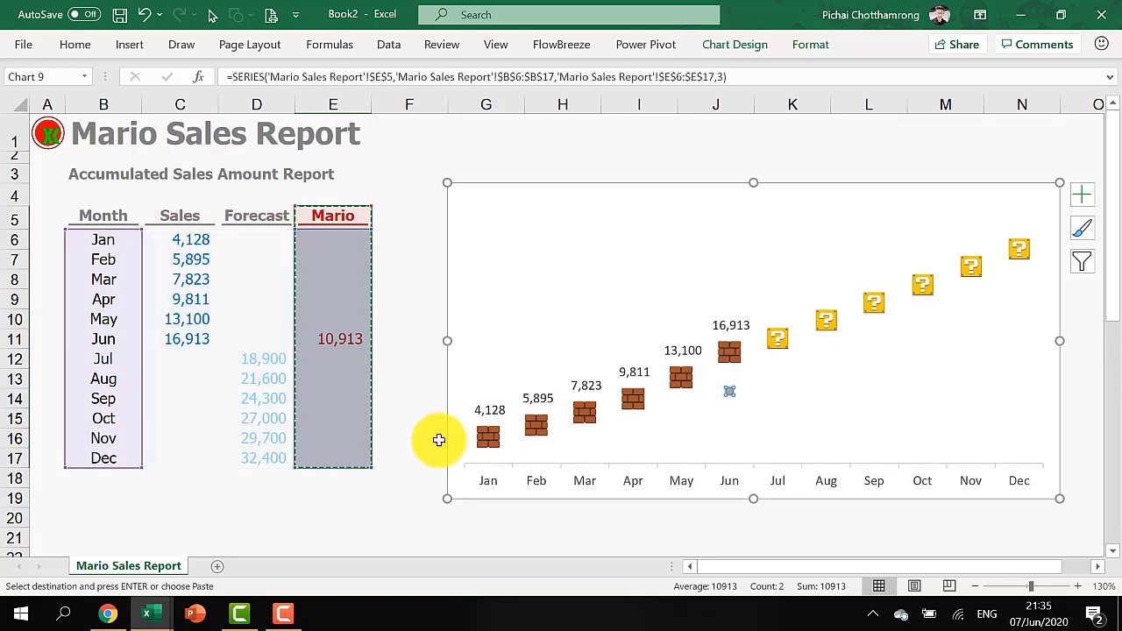
{"action": "scroll", "coordinate": [433, 443], "scroll_direction": "down", "scroll_amount": 3}
{"action": "left_click", "coordinate": [57, 421]}
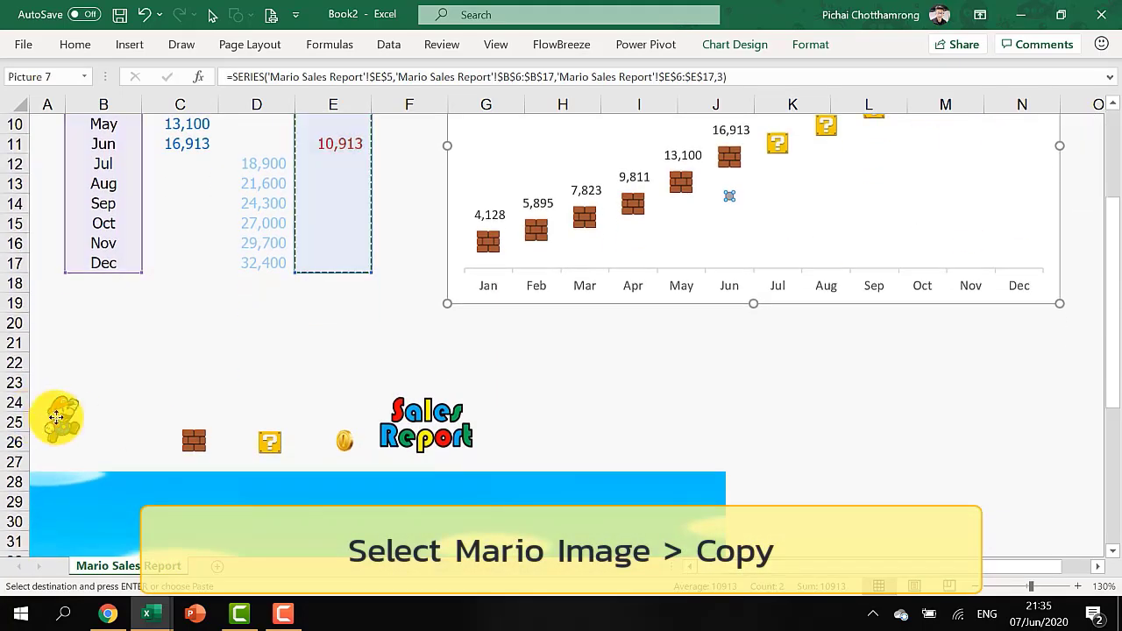
{"action": "right_click", "coordinate": [57, 422]}
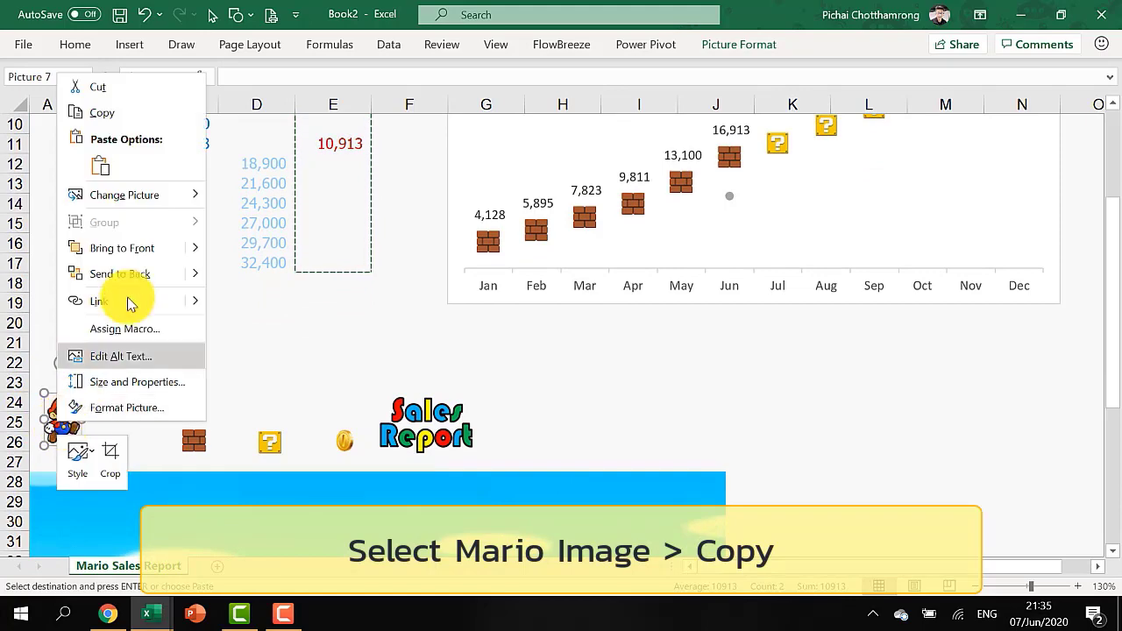
{"action": "left_click", "coordinate": [138, 119]}
{"action": "scroll", "coordinate": [634, 358], "scroll_direction": "up", "scroll_amount": 3}
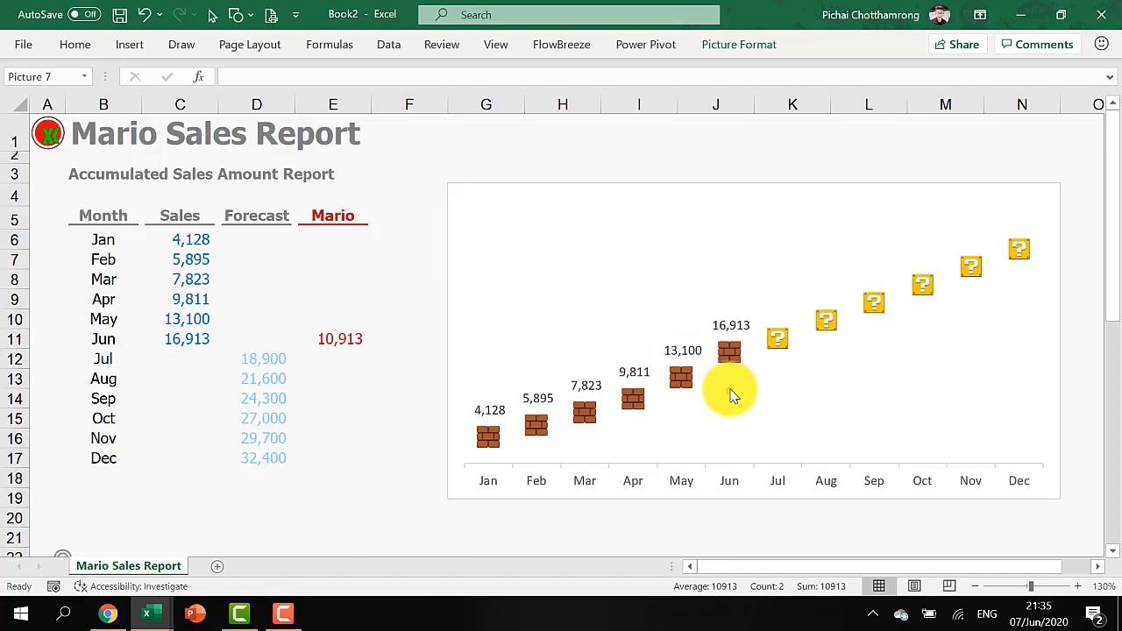
{"action": "left_click", "coordinate": [733, 397]}
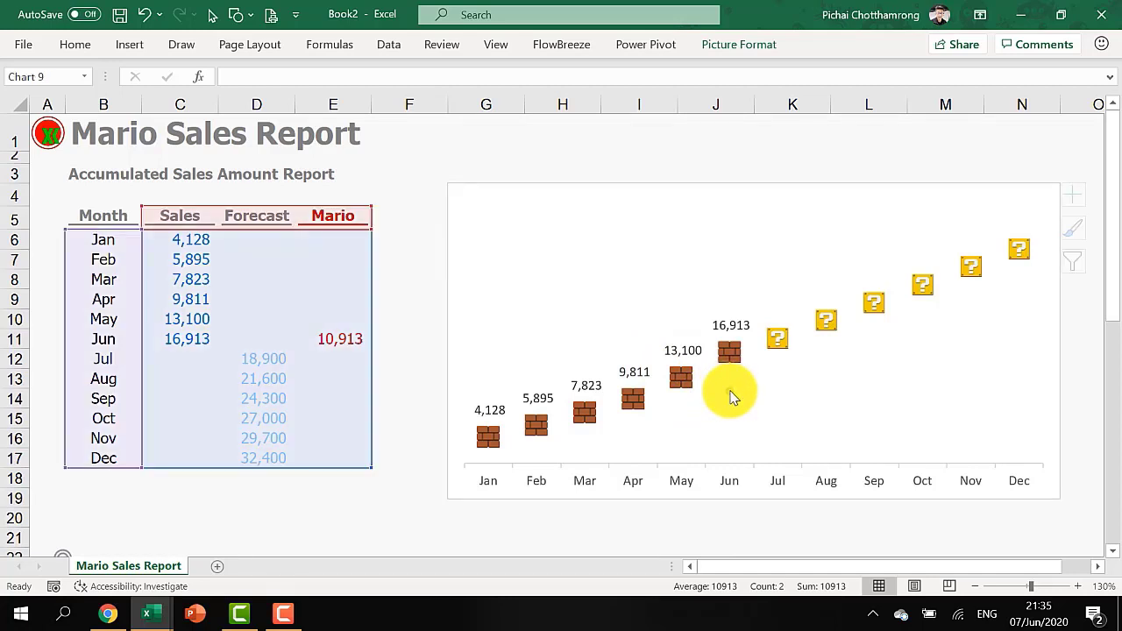
{"action": "left_click", "coordinate": [733, 397]}
{"action": "key", "text": "ctrl+v"}
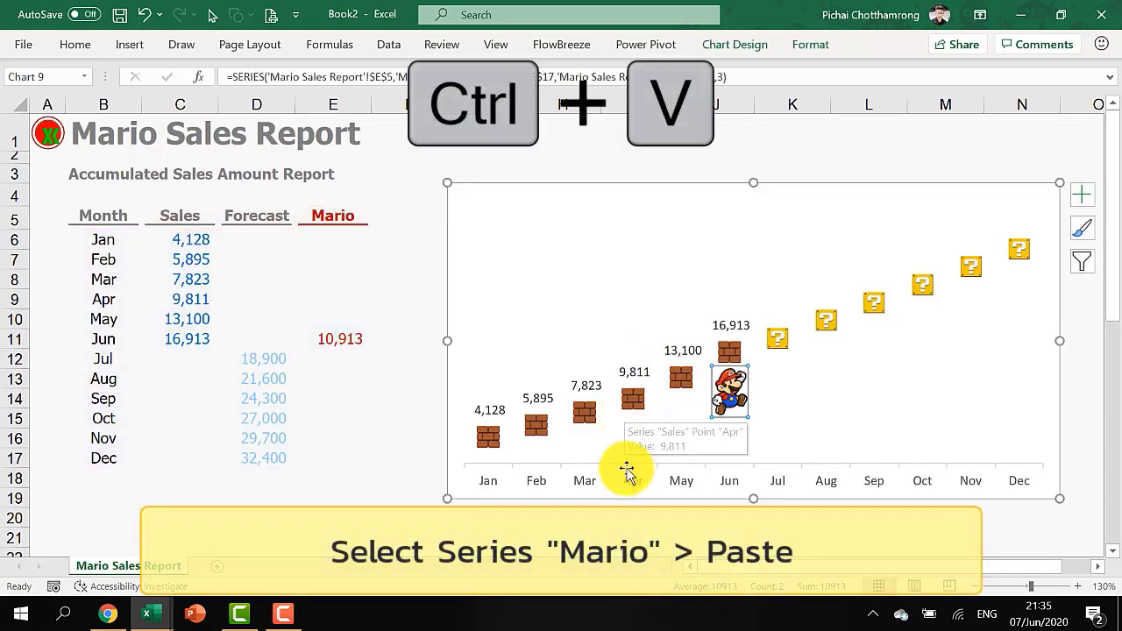
{"action": "left_click", "coordinate": [406, 362]}
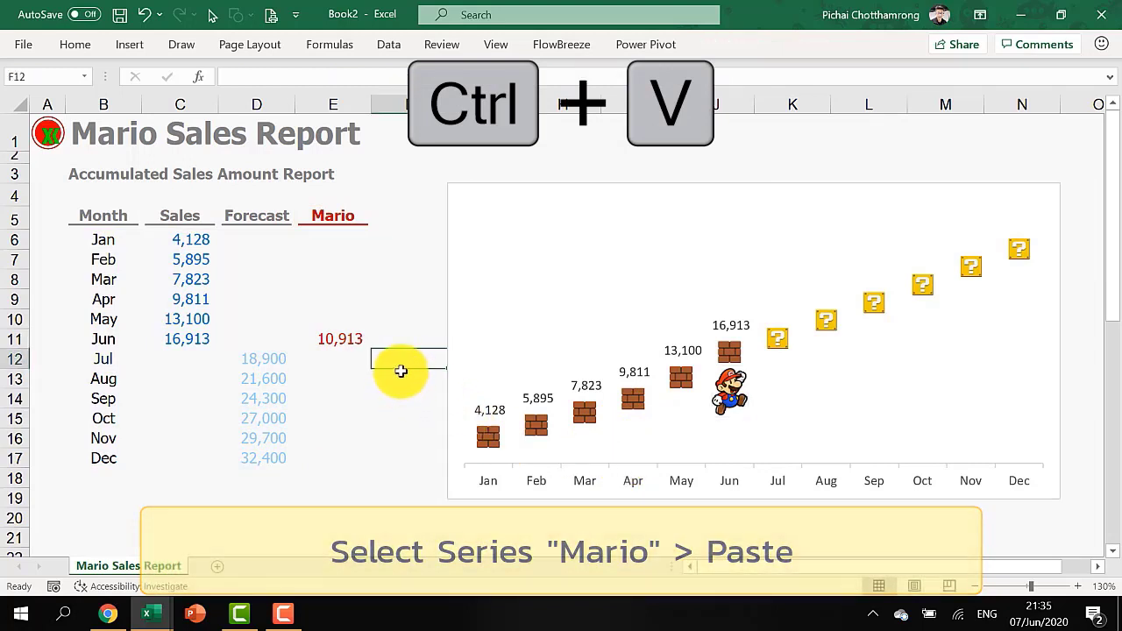
Enter the header Coin in cell F5, beside the Mario column.
{"action": "left_click_drag", "start_coordinate": [386, 211], "coordinate": [385, 205]}
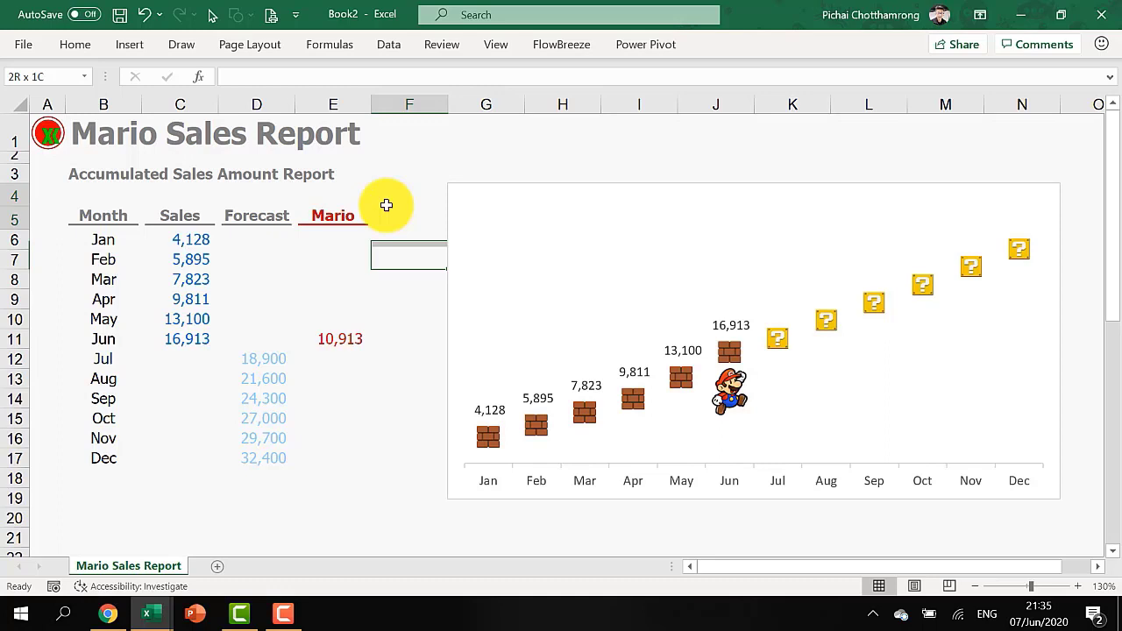
{"action": "left_click", "coordinate": [386, 207]}
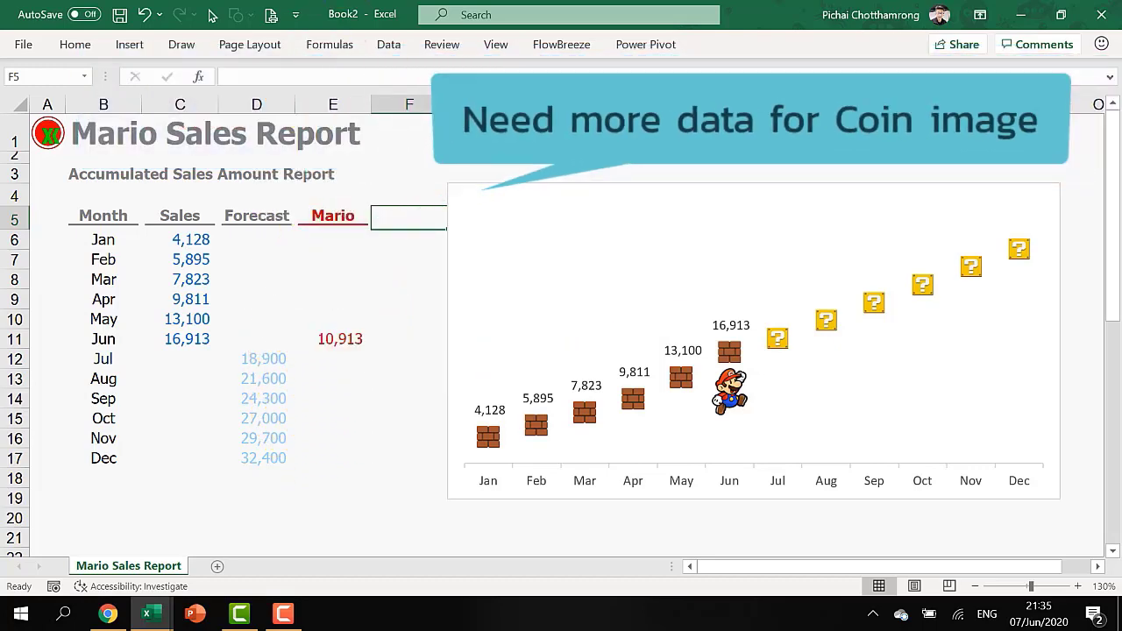
{"action": "type", "text": "Coi"}
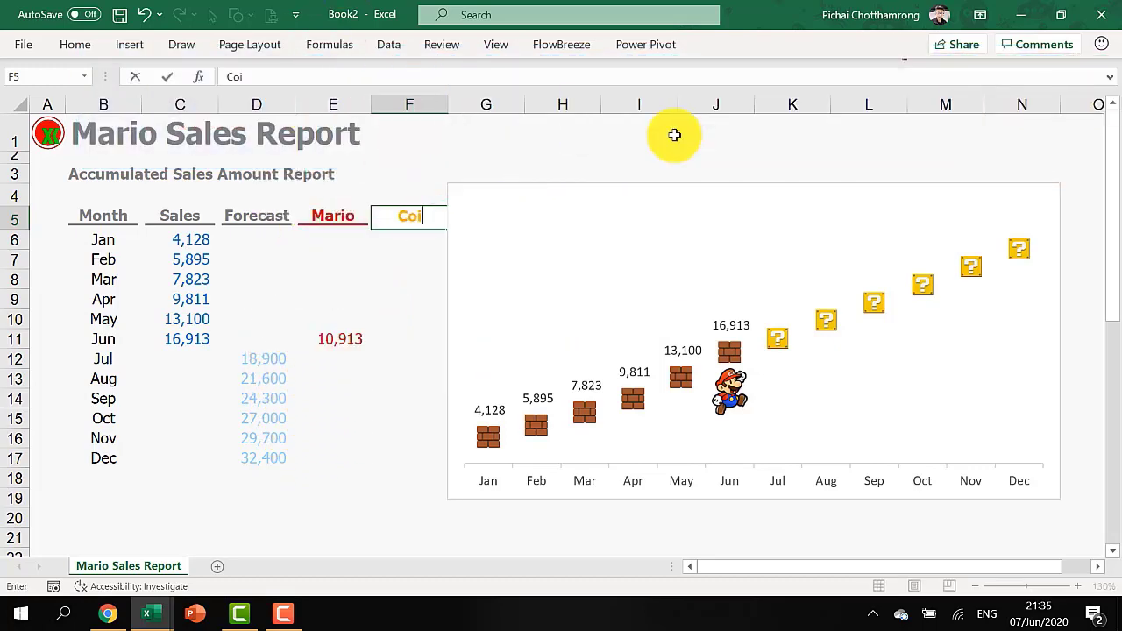
{"action": "type", "text": "n"}
{"action": "key", "text": "Up"}
Enter the coin position offset value 7000 in cell F4, above the Coin header.
{"action": "key", "text": "Up"}
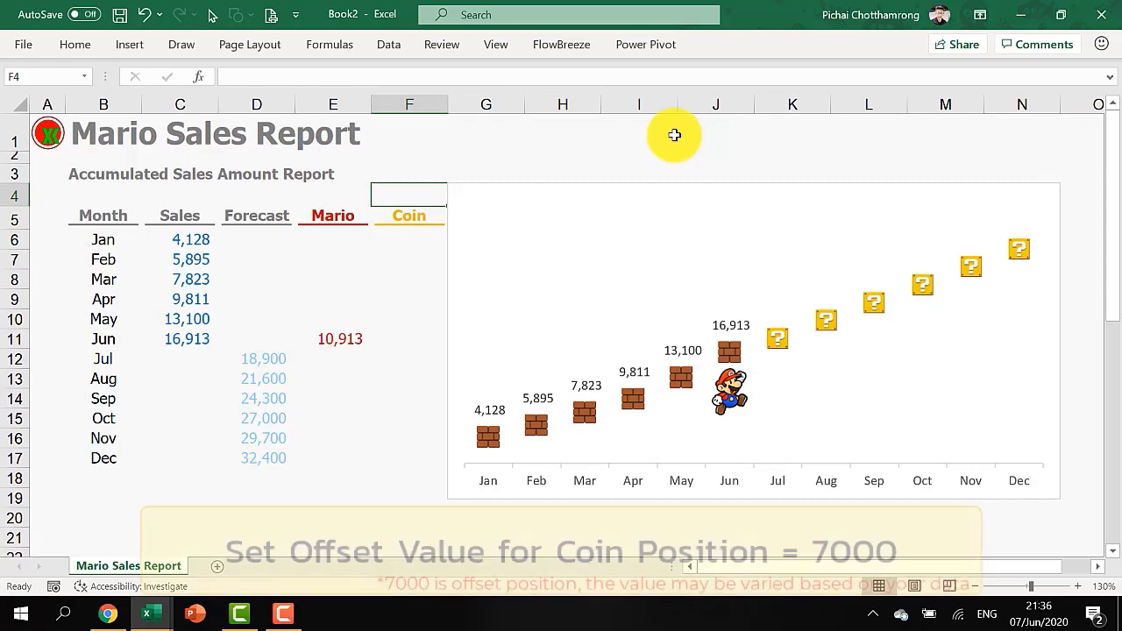
{"action": "type", "text": "7000"}
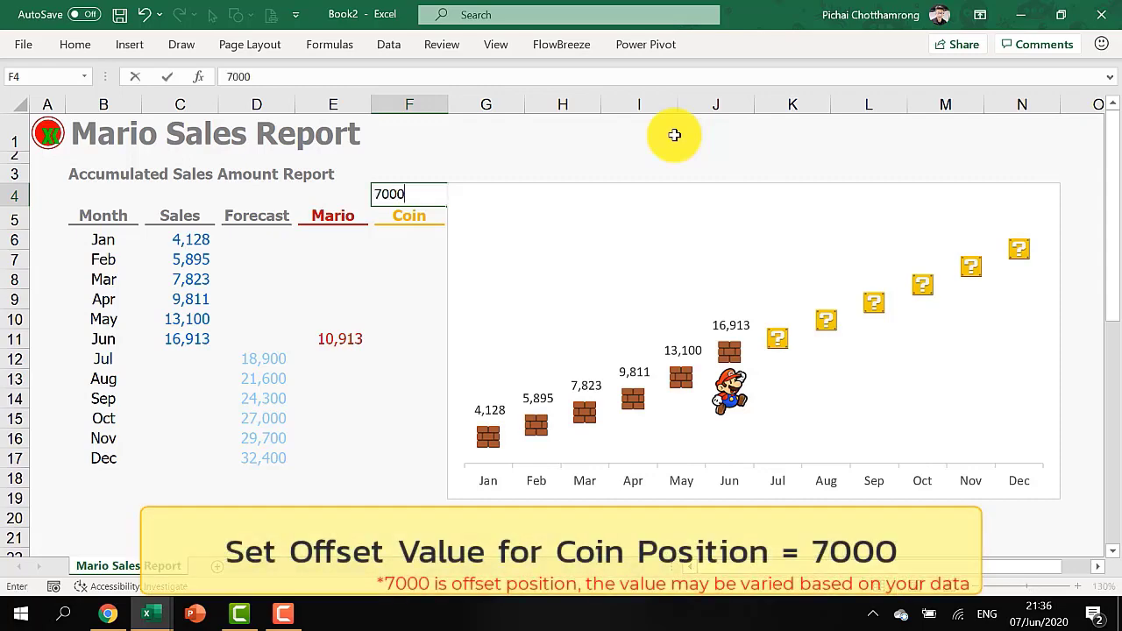
{"action": "key", "text": "Return"}
Enter the formula =C6+$F$4 in cell F6, the Jan row of the Coin column.
{"action": "key", "text": "Return"}
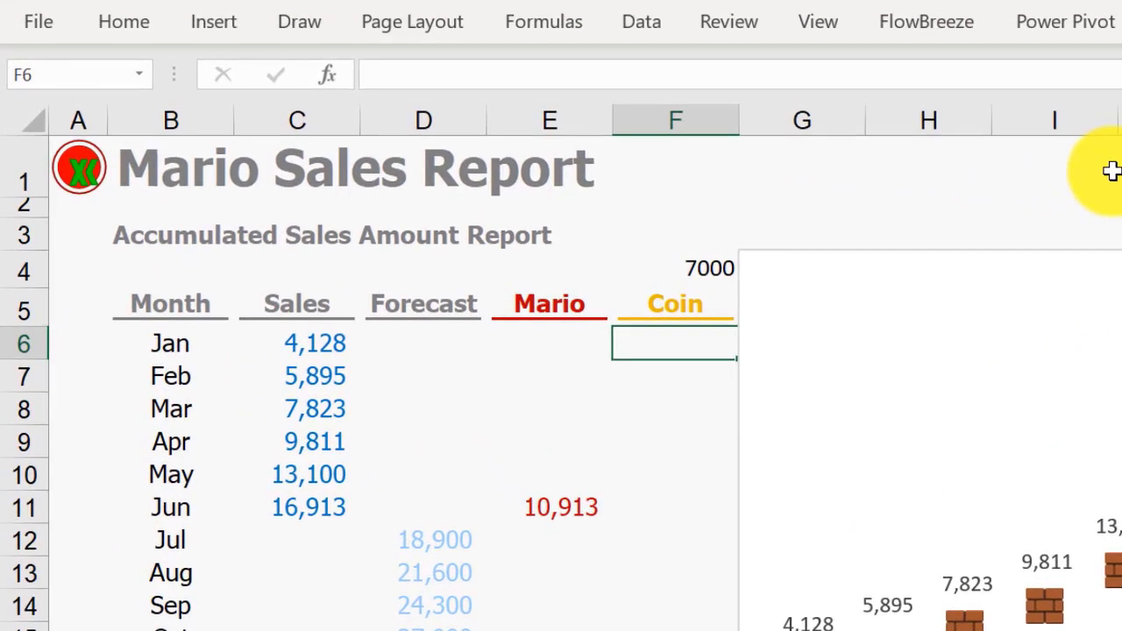
{"action": "type", "text": "="}
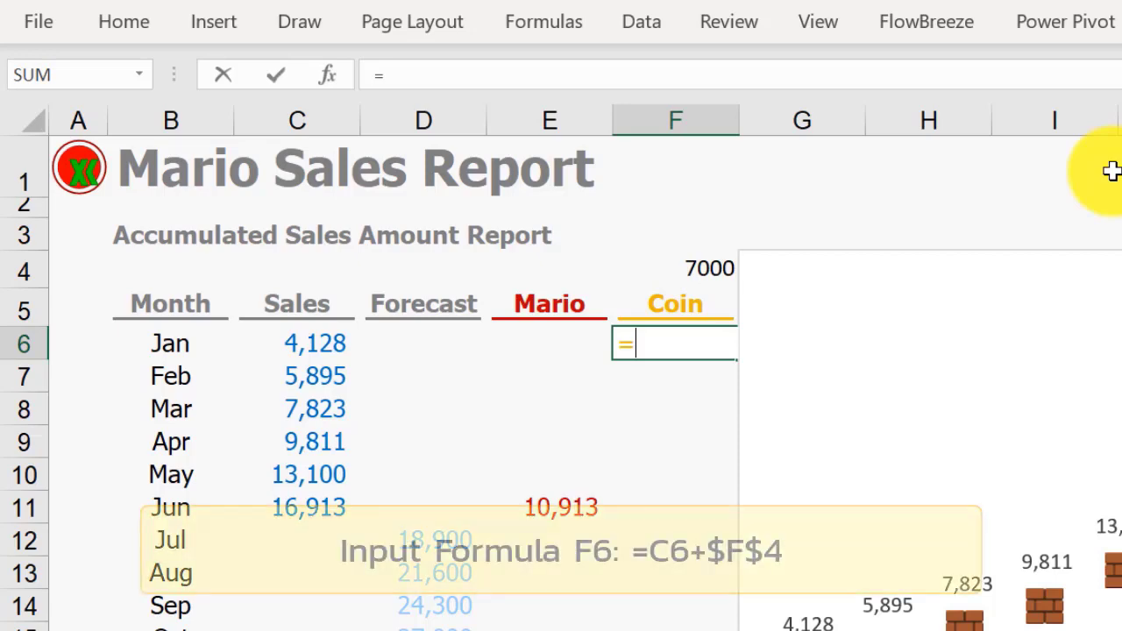
{"action": "key", "text": "Left"}
{"action": "key", "text": "Left"}
{"action": "key", "text": "Left"}
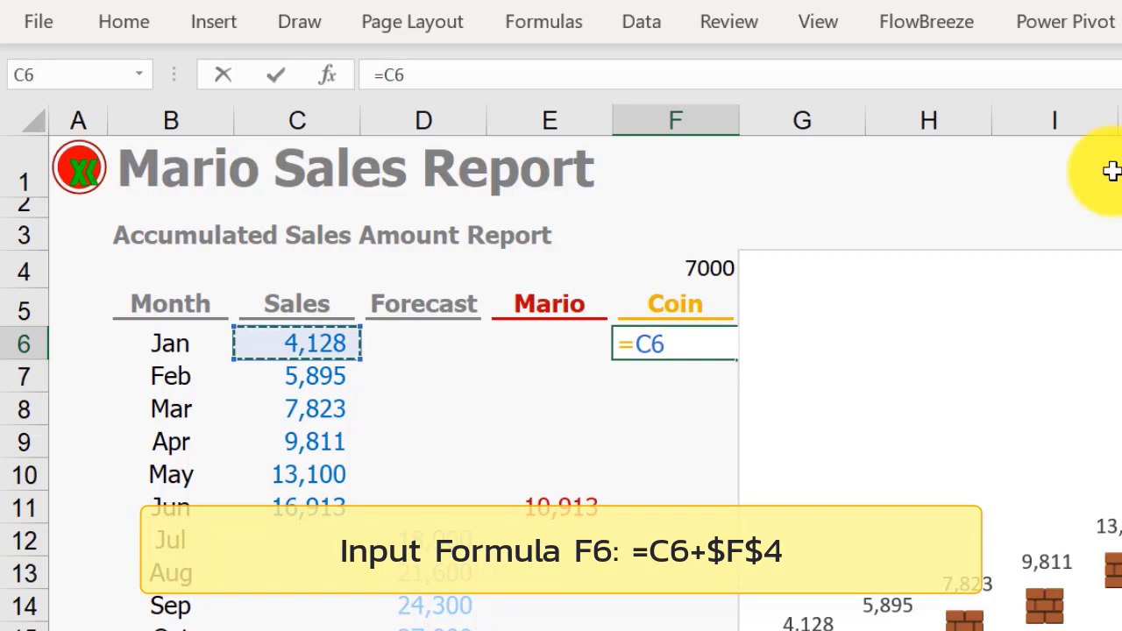
{"action": "type", "text": "+"}
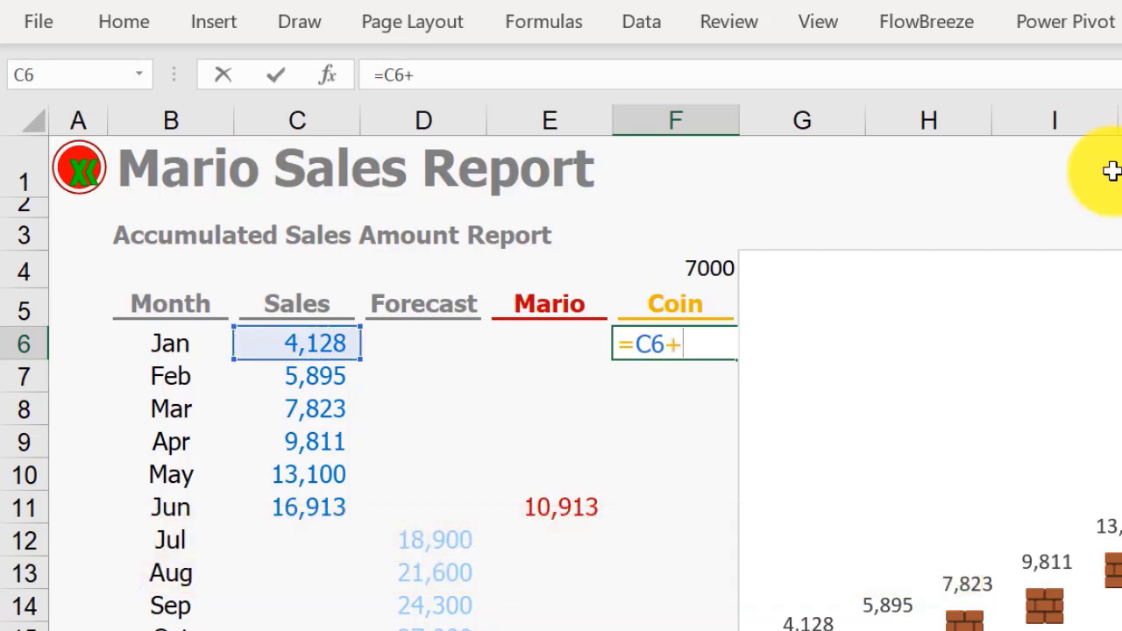
{"action": "key", "text": "Up"}
{"action": "key", "text": "Up"}
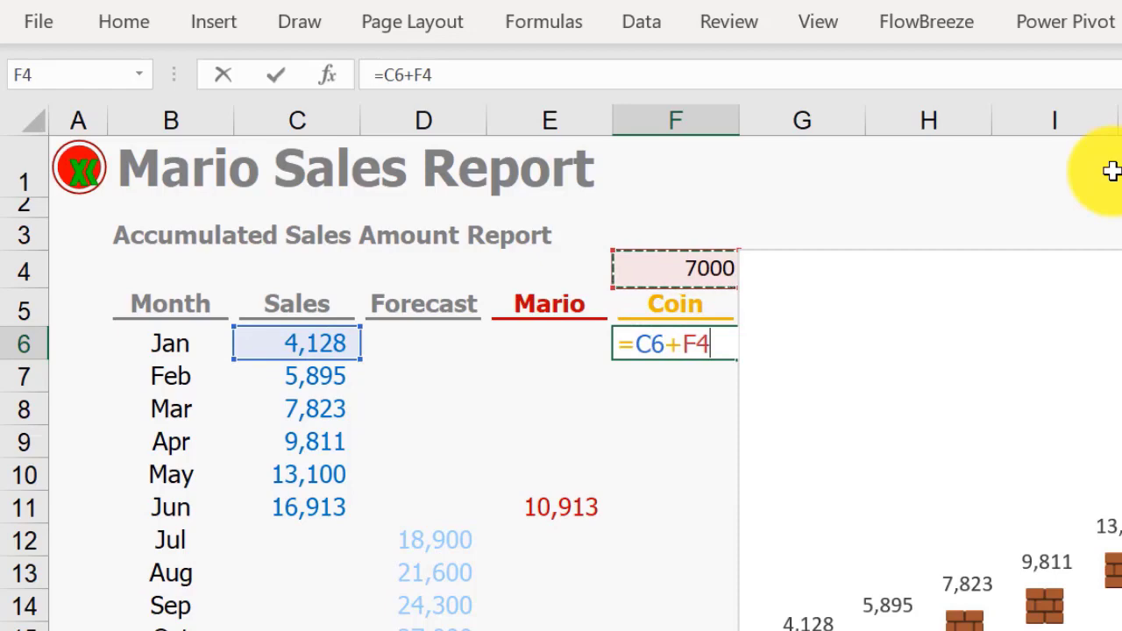
{"action": "key", "text": "F4"}
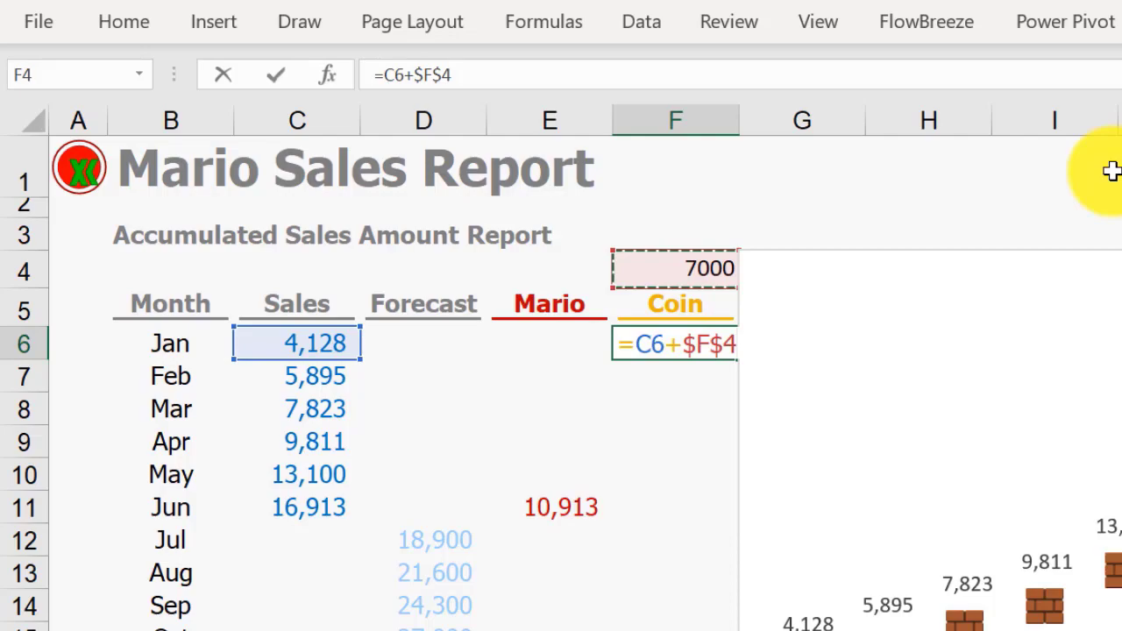
{"action": "key", "text": "Return"}
Fill the Coin formula from F6 down through F11, the Jun row.
{"action": "key", "text": "Up"}
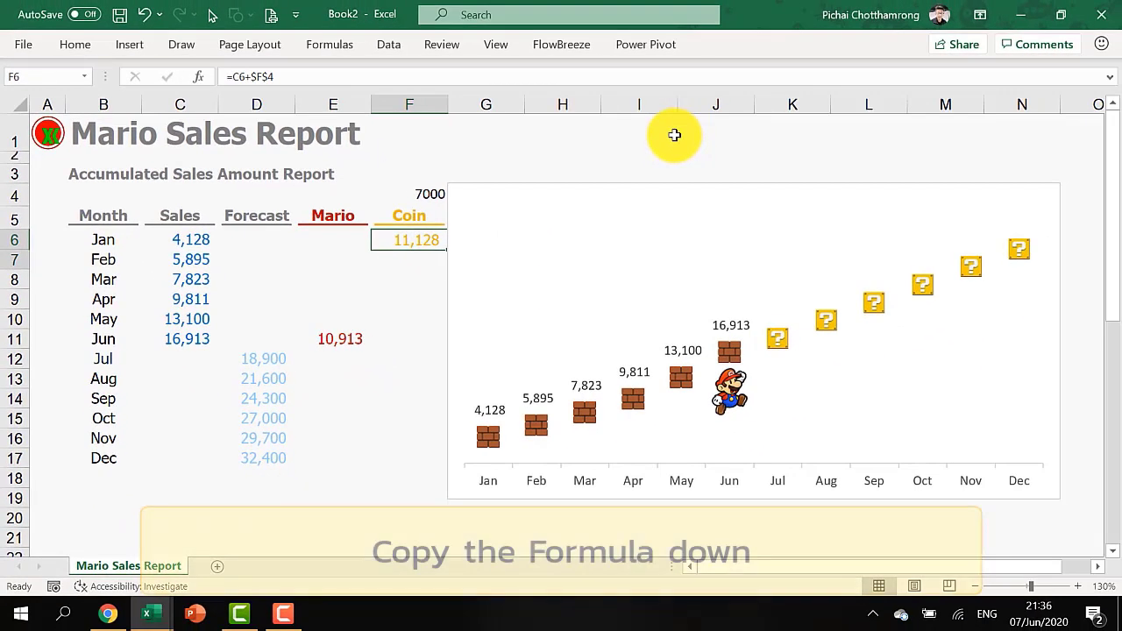
{"action": "key", "text": "shift+Down"}
{"action": "key", "text": "shift+Down"}
{"action": "key", "text": "shift+Down"}
{"action": "key", "text": "shift+Down"}
{"action": "key", "text": "shift+Down"}
{"action": "key", "text": "ctrl+d"}
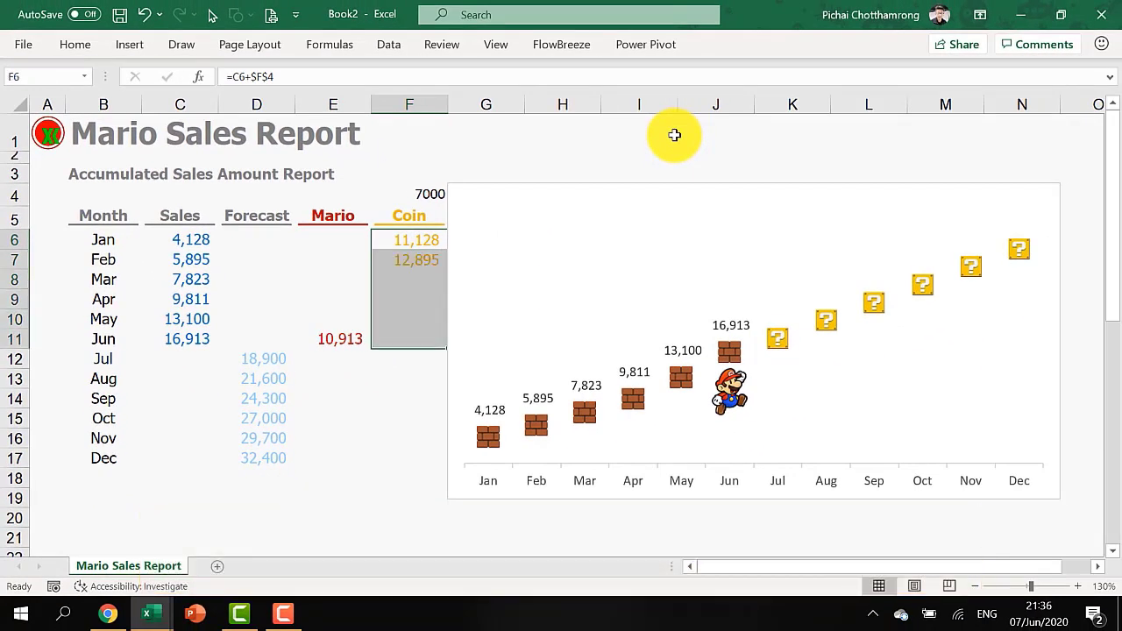
Copy the Coin column F5:F17 and paste it into the chart's plot area as a new series.
{"action": "key", "text": "Up"}
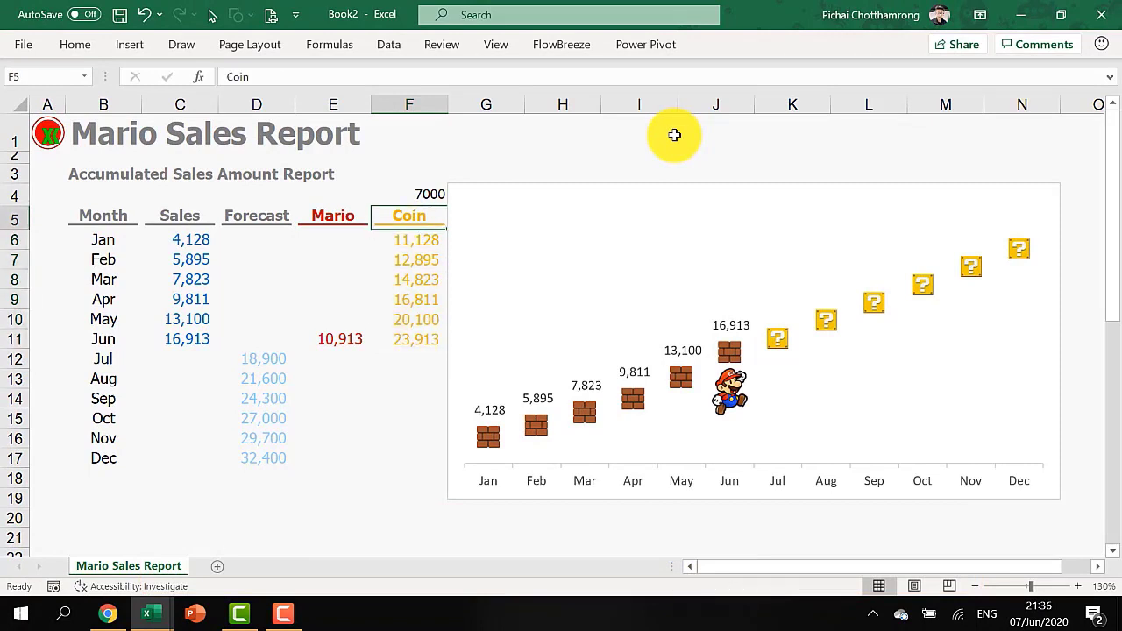
{"action": "key", "text": "shift+Down"}
{"action": "key", "text": "shift+Down"}
{"action": "key", "text": "shift+Down"}
{"action": "key", "text": "shift+Down"}
{"action": "key", "text": "shift+Down"}
{"action": "key", "text": "shift+Down"}
{"action": "key", "text": "shift+Down"}
{"action": "key", "text": "shift+Down"}
{"action": "key", "text": "shift+Down"}
{"action": "key", "text": "shift+Down"}
{"action": "key", "text": "shift+Down"}
{"action": "key", "text": "shift+Down"}
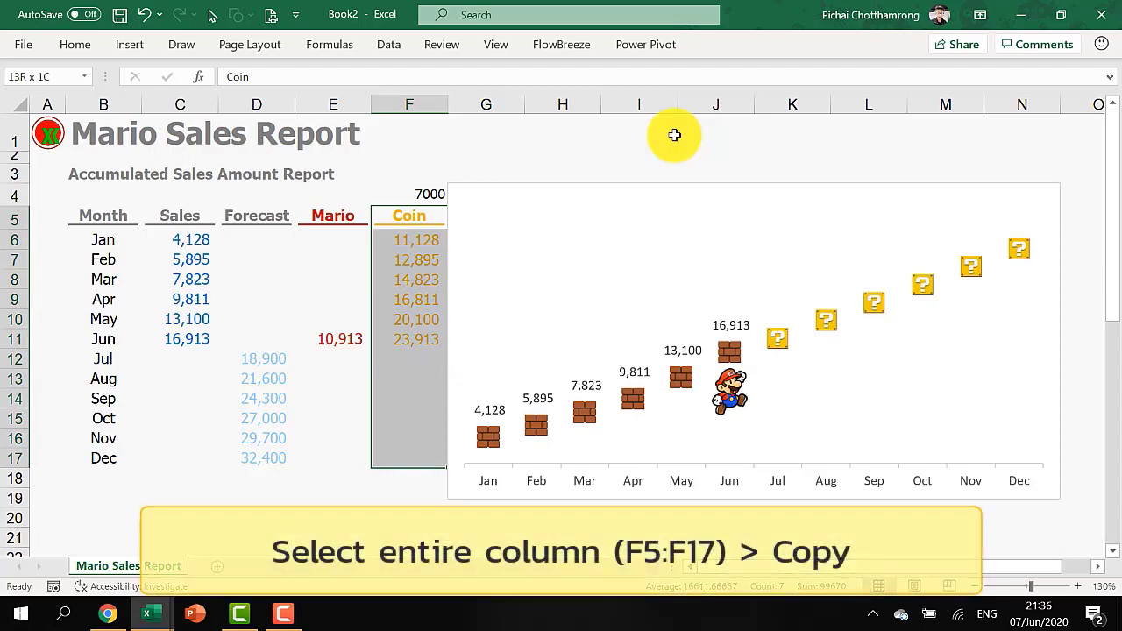
{"action": "key", "text": "ctrl+c"}
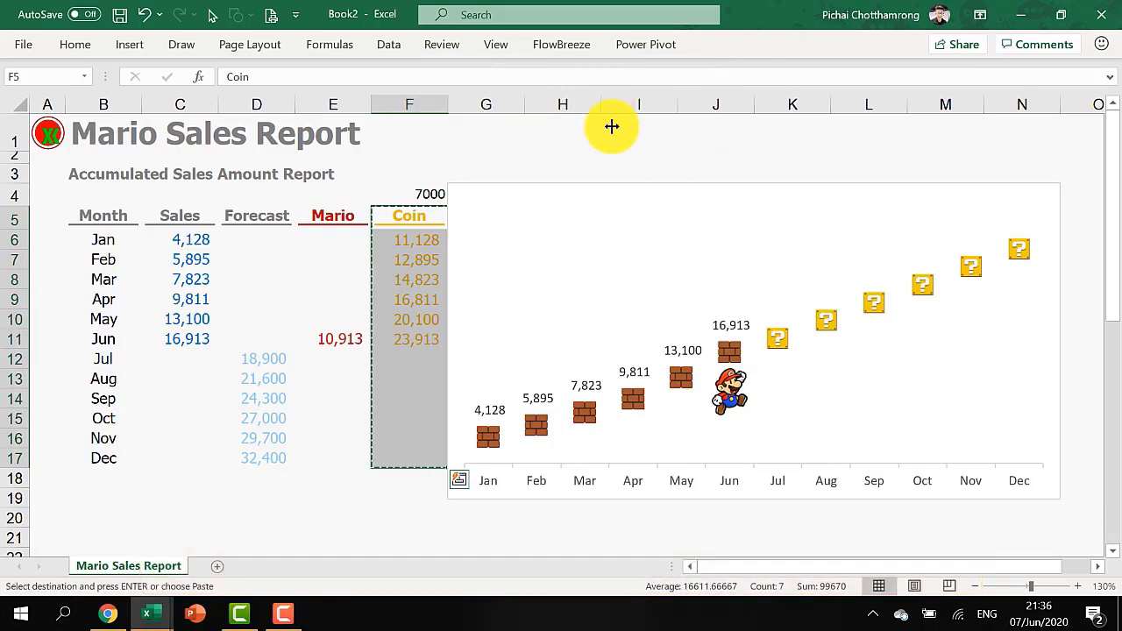
{"action": "left_click", "coordinate": [673, 250]}
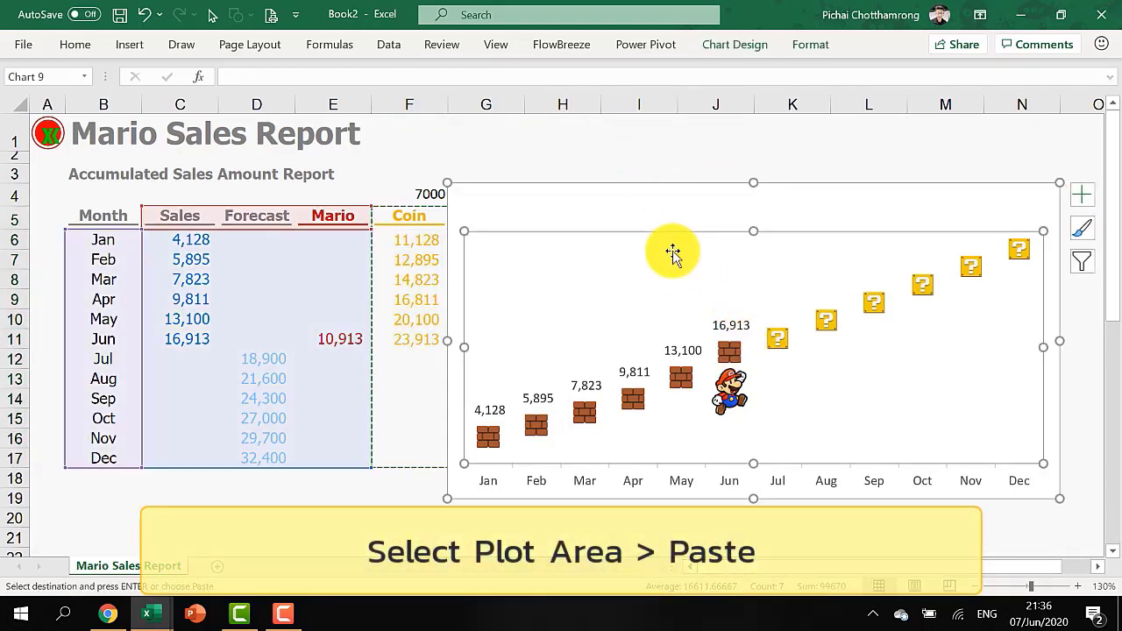
{"action": "key", "text": "ctrl+v"}
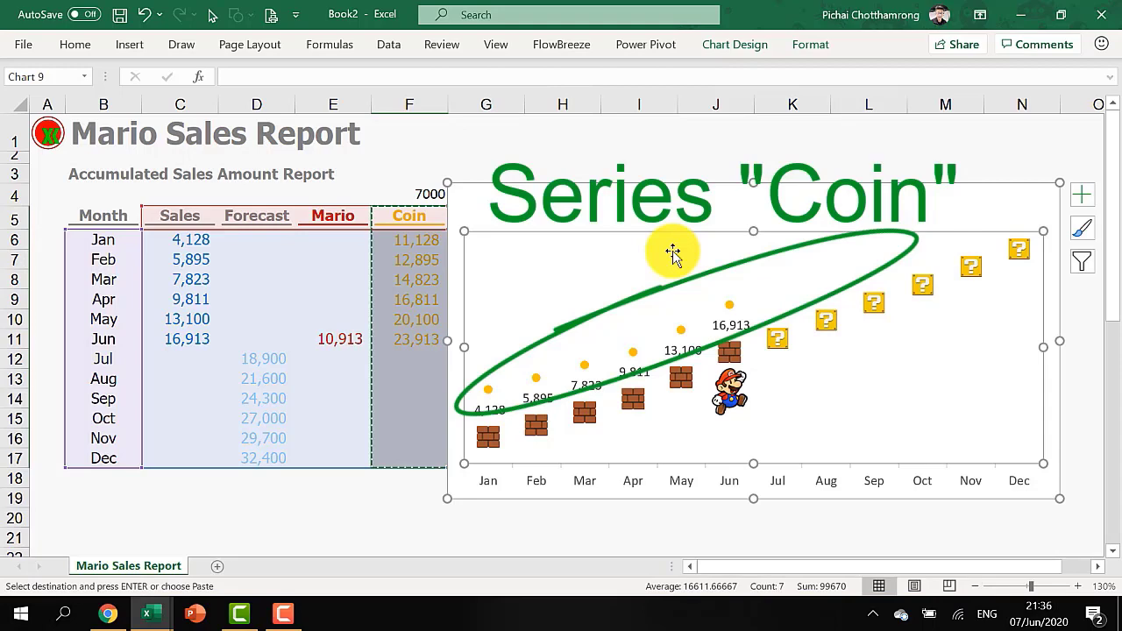
Copy the coin picture below the data table and paste it onto the Coin series as its marker.
{"action": "left_click", "coordinate": [729, 305]}
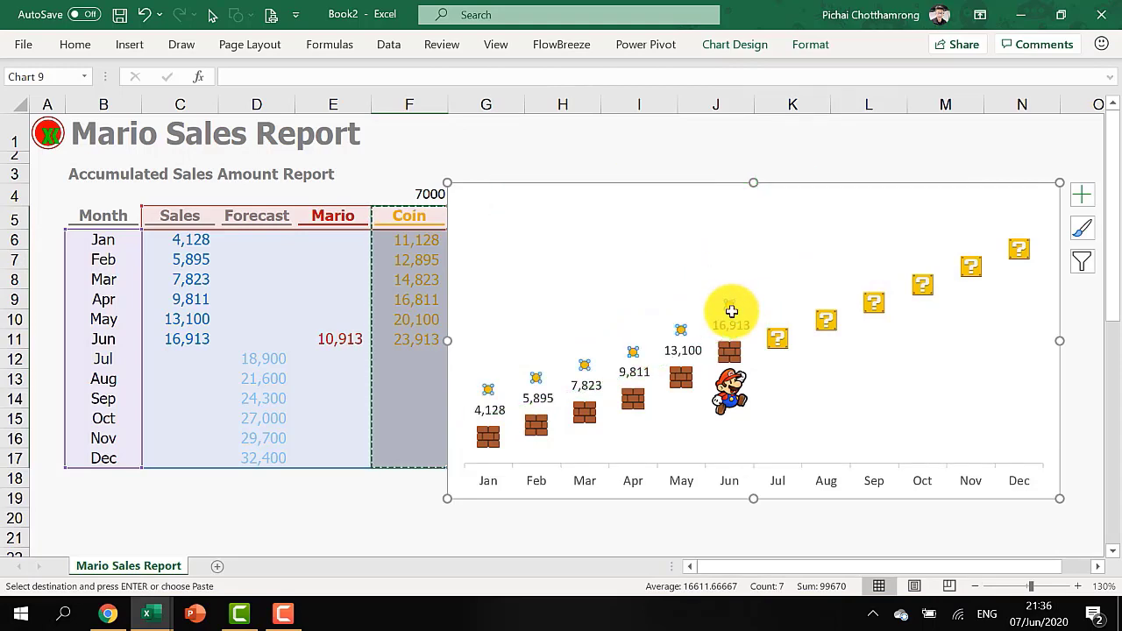
{"action": "scroll", "coordinate": [350, 460], "scroll_direction": "down", "scroll_amount": 3}
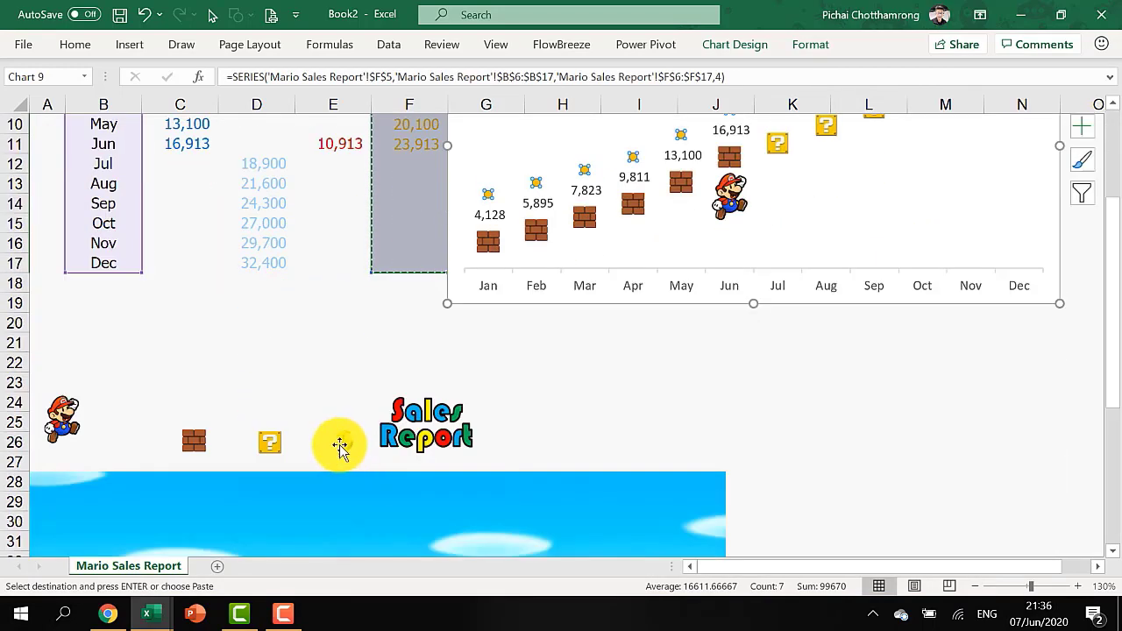
{"action": "left_click", "coordinate": [340, 439]}
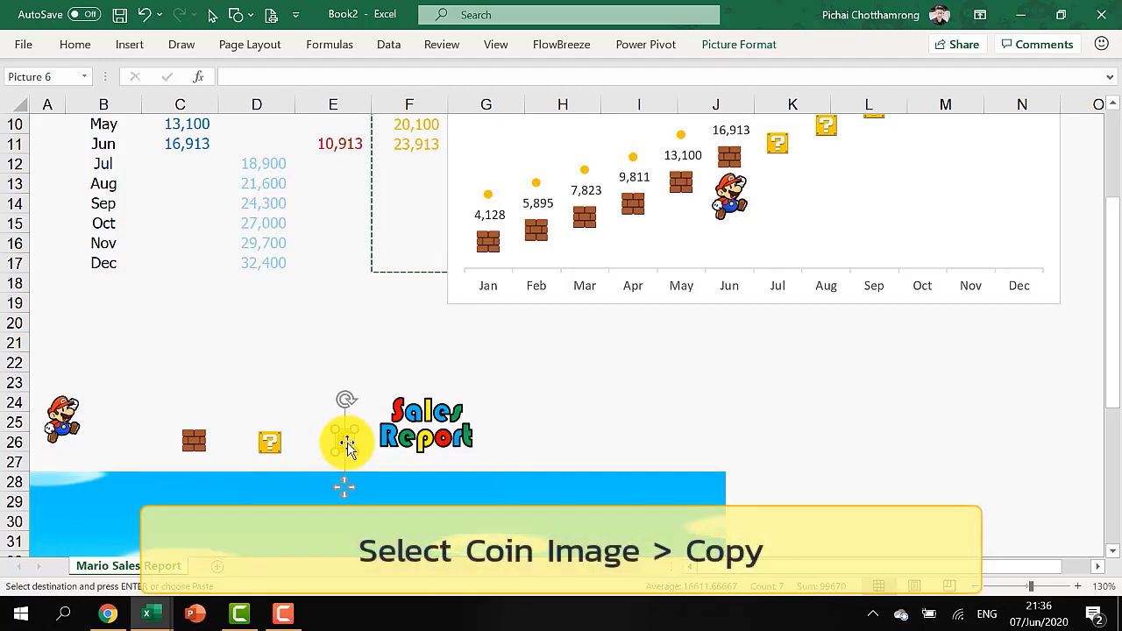
{"action": "right_click", "coordinate": [348, 445]}
{"action": "left_click", "coordinate": [465, 134]}
{"action": "scroll", "coordinate": [609, 255], "scroll_direction": "up", "scroll_amount": 3}
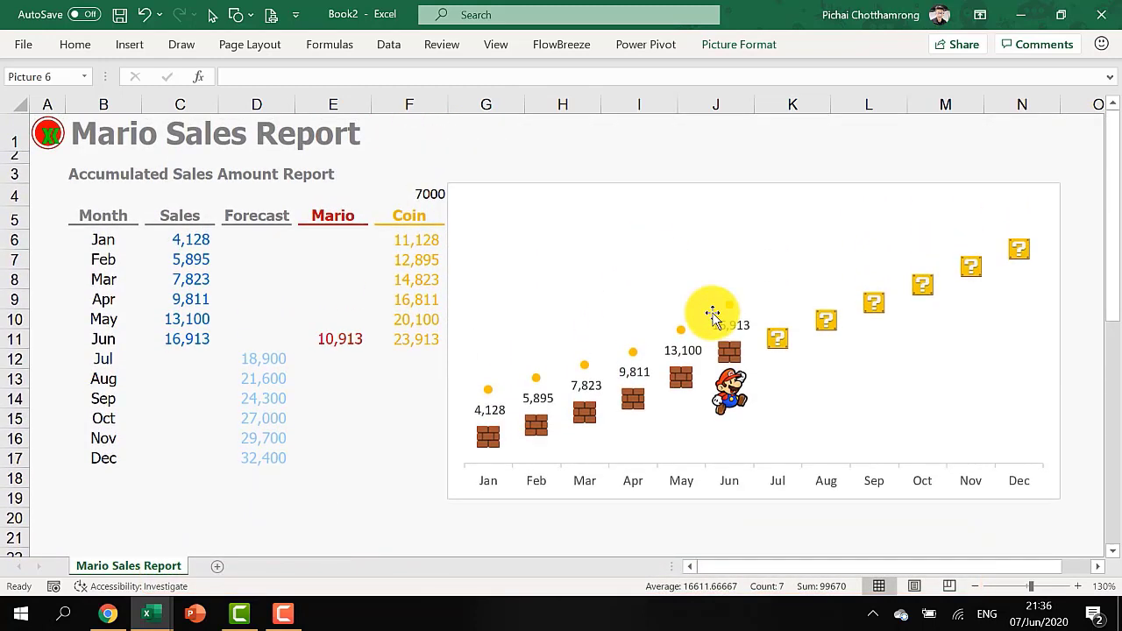
{"action": "left_click", "coordinate": [727, 311]}
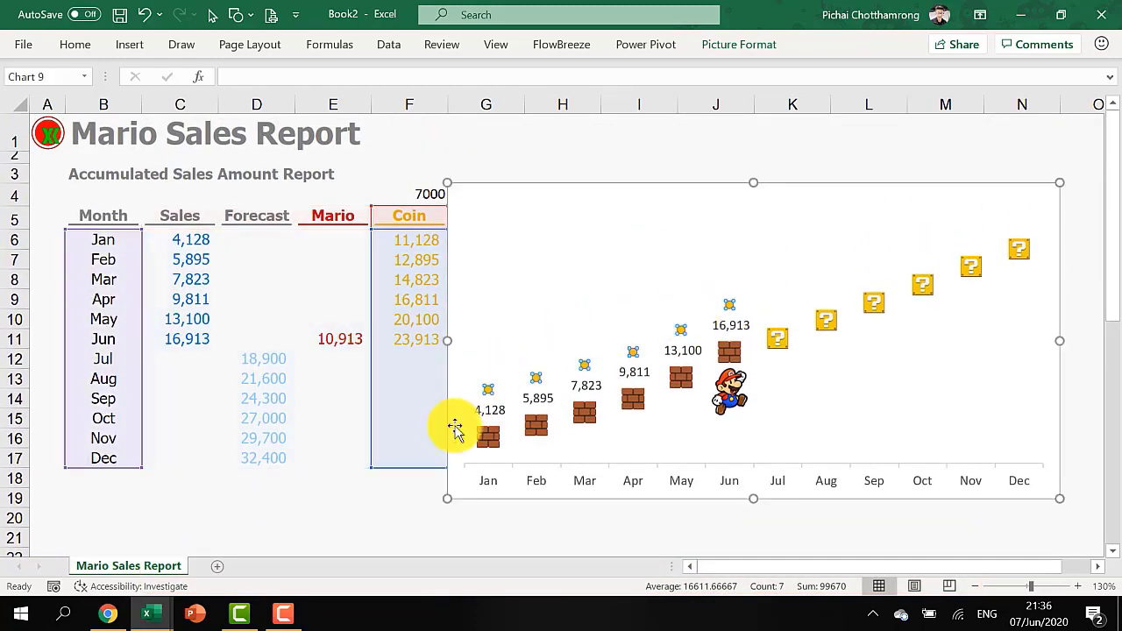
{"action": "key", "text": "ctrl+v"}
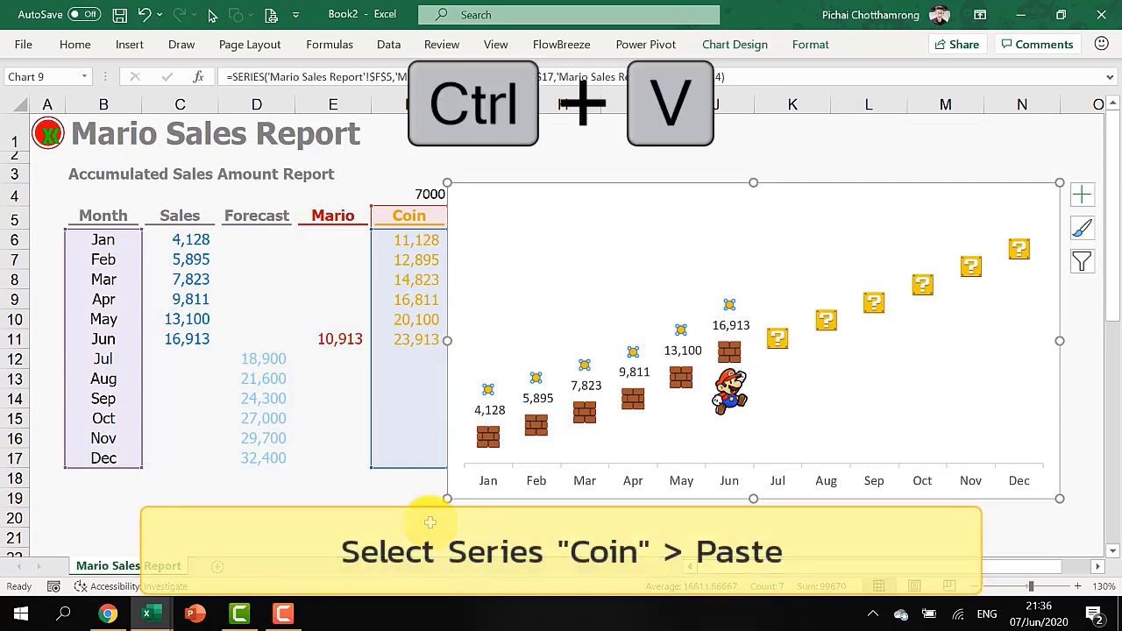
{"action": "left_click", "coordinate": [394, 443]}
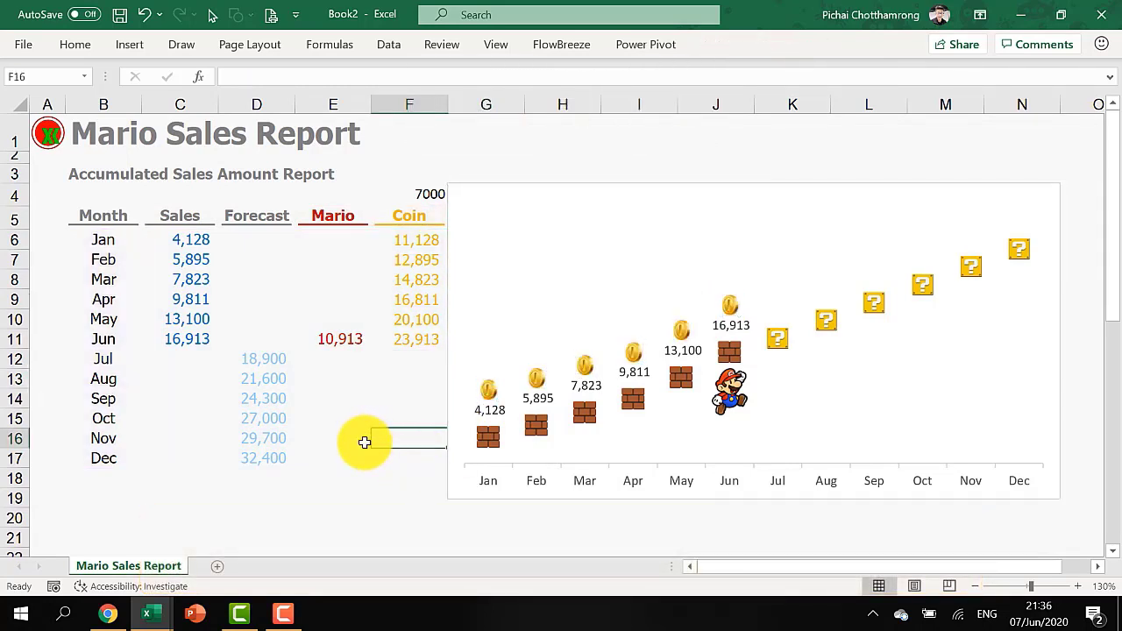
Copy the castle landscape background picture and apply it from the clipboard as the chart plot area's picture fill.
{"action": "scroll", "coordinate": [365, 442], "scroll_direction": "down", "scroll_amount": 7}
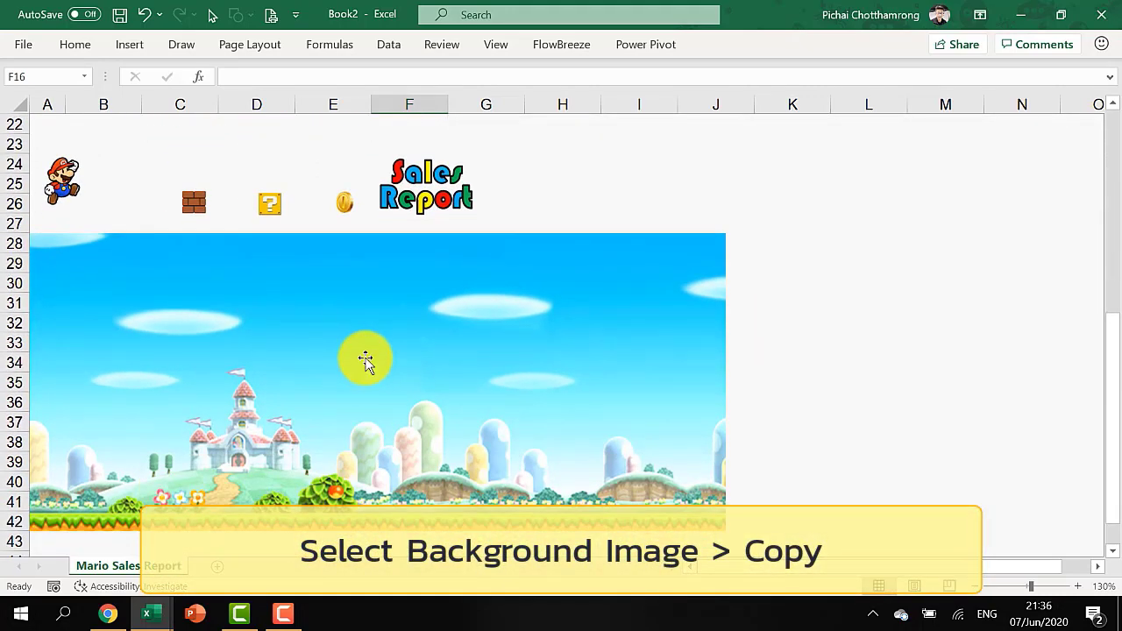
{"action": "left_click", "coordinate": [366, 360]}
{"action": "right_click", "coordinate": [356, 321]}
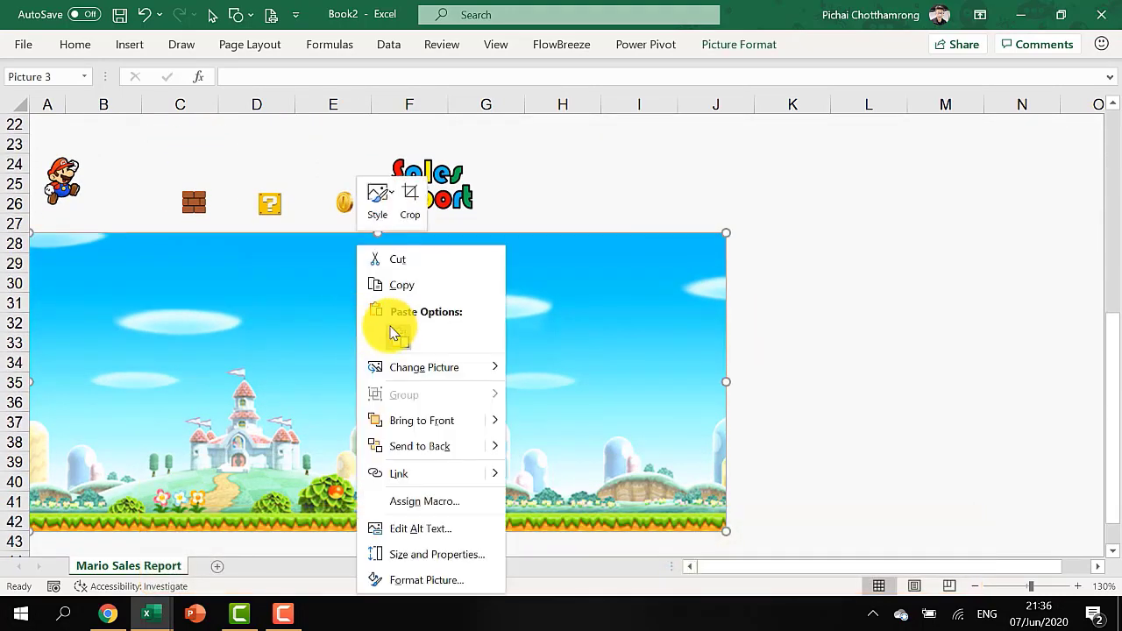
{"action": "left_click", "coordinate": [405, 286]}
{"action": "scroll", "coordinate": [570, 355], "scroll_direction": "up", "scroll_amount": 7}
{"action": "left_click", "coordinate": [534, 293]}
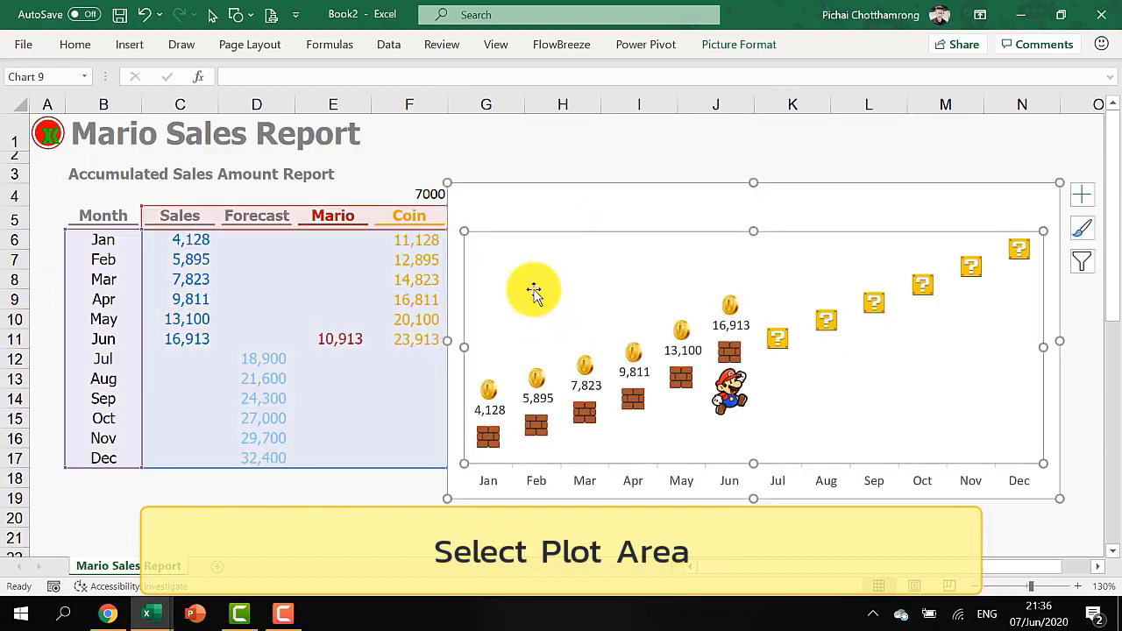
{"action": "double_click", "coordinate": [503, 239]}
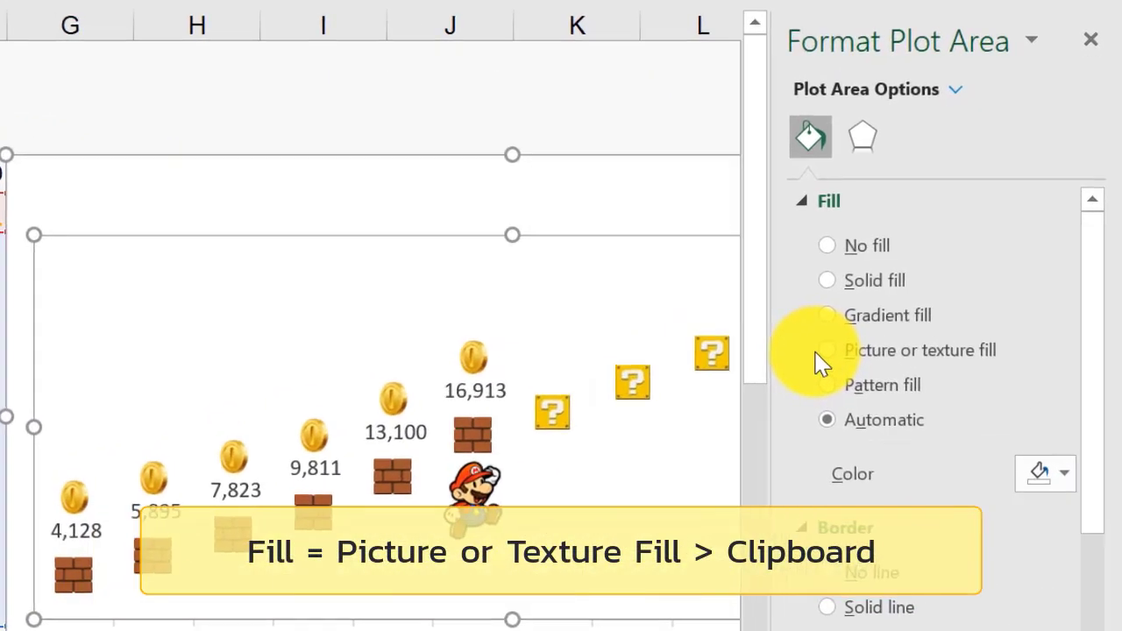
{"action": "left_click", "coordinate": [980, 361]}
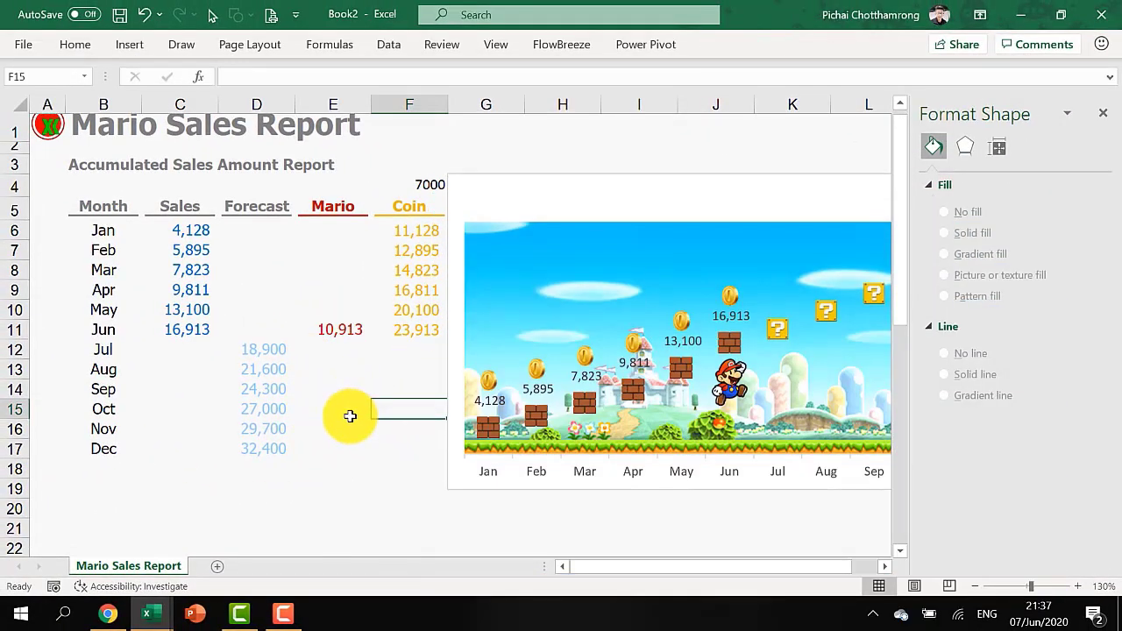
Copy the Sales Report title picture below the data table and paste it into the chart area.
{"action": "scroll", "coordinate": [350, 417], "scroll_direction": "down", "scroll_amount": 4}
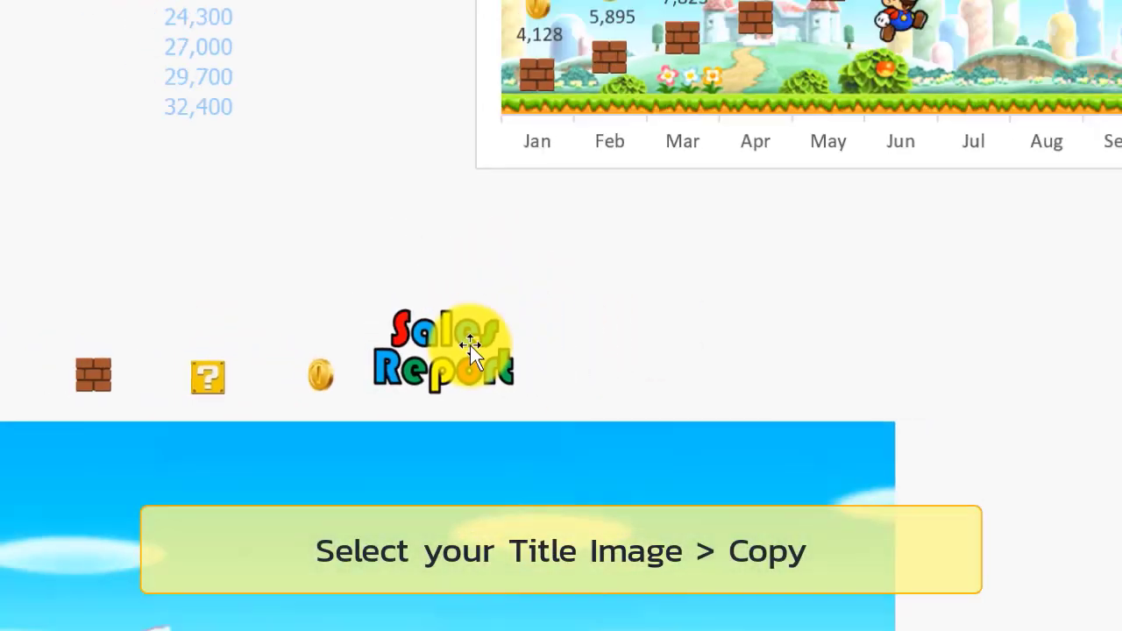
{"action": "left_click", "coordinate": [587, 290]}
{"action": "right_click", "coordinate": [444, 358]}
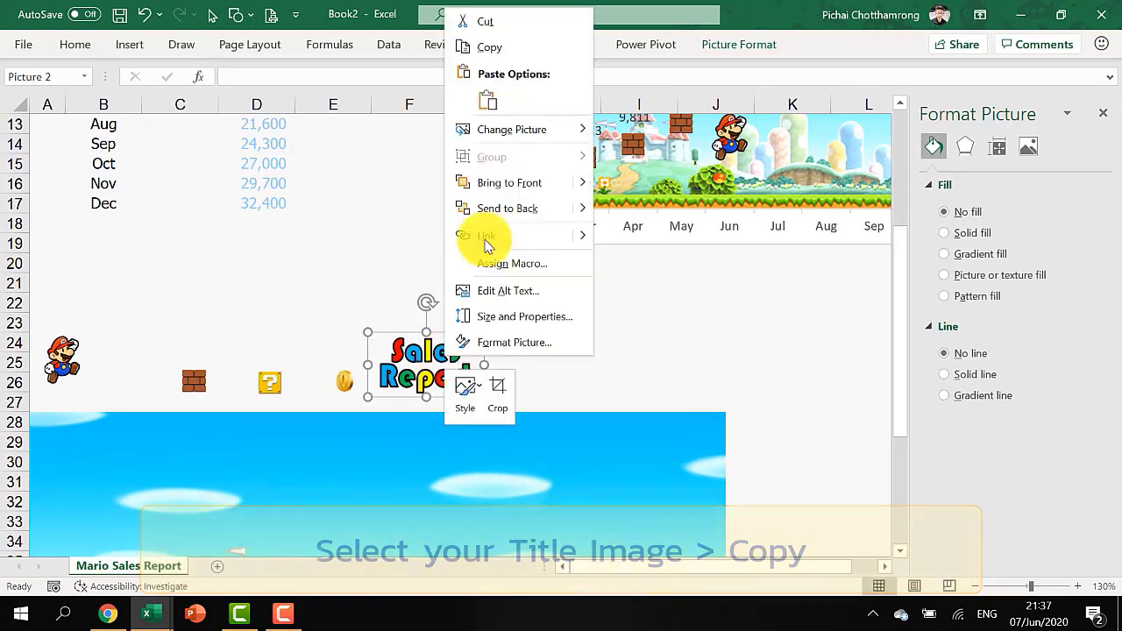
{"action": "left_click", "coordinate": [500, 48]}
{"action": "scroll", "coordinate": [696, 319], "scroll_direction": "up", "scroll_amount": 4}
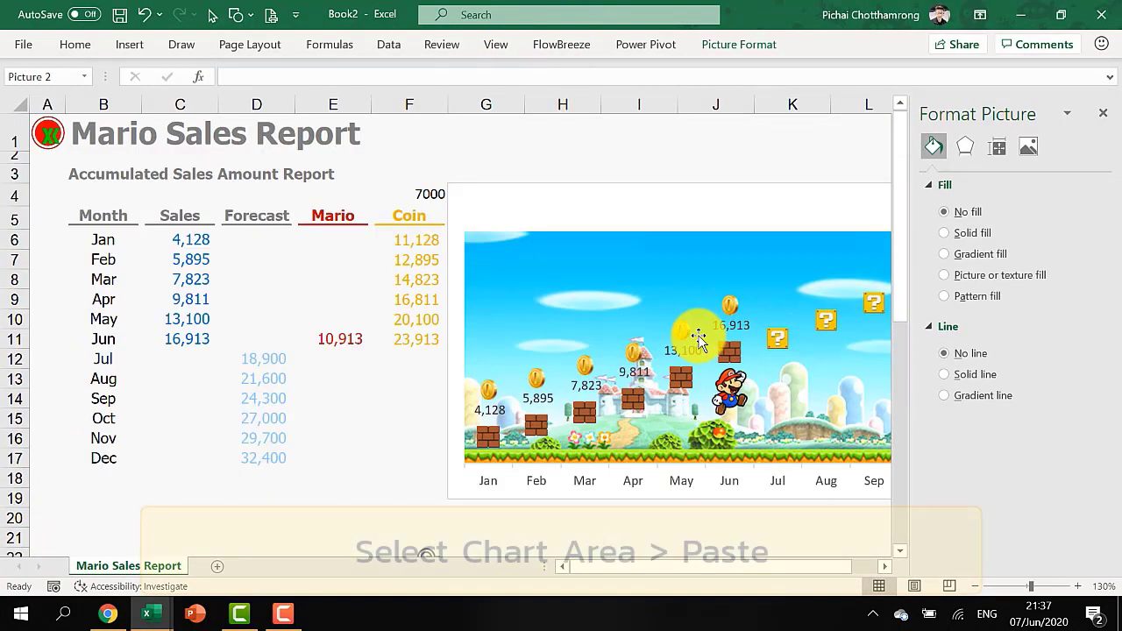
{"action": "left_click", "coordinate": [550, 200]}
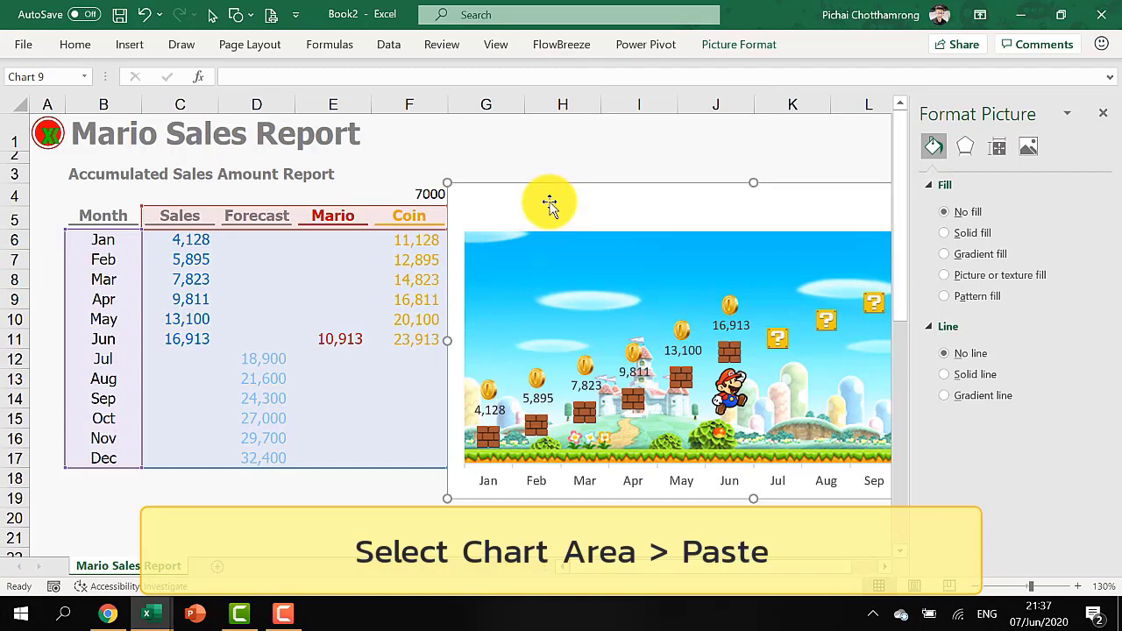
{"action": "key", "text": "ctrl+v"}
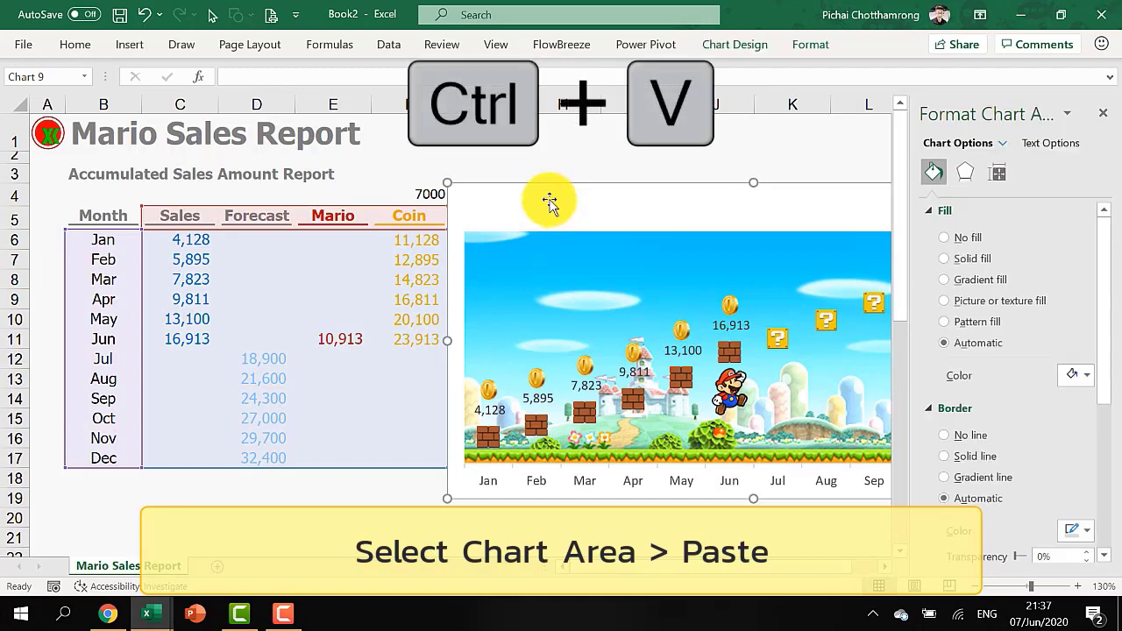
Position the Sales Report title picture in the chart's upper-left corner and close the formatting pane.
{"action": "left_click_drag", "start_coordinate": [536, 214], "coordinate": [518, 207]}
{"action": "left_click", "coordinate": [413, 473]}
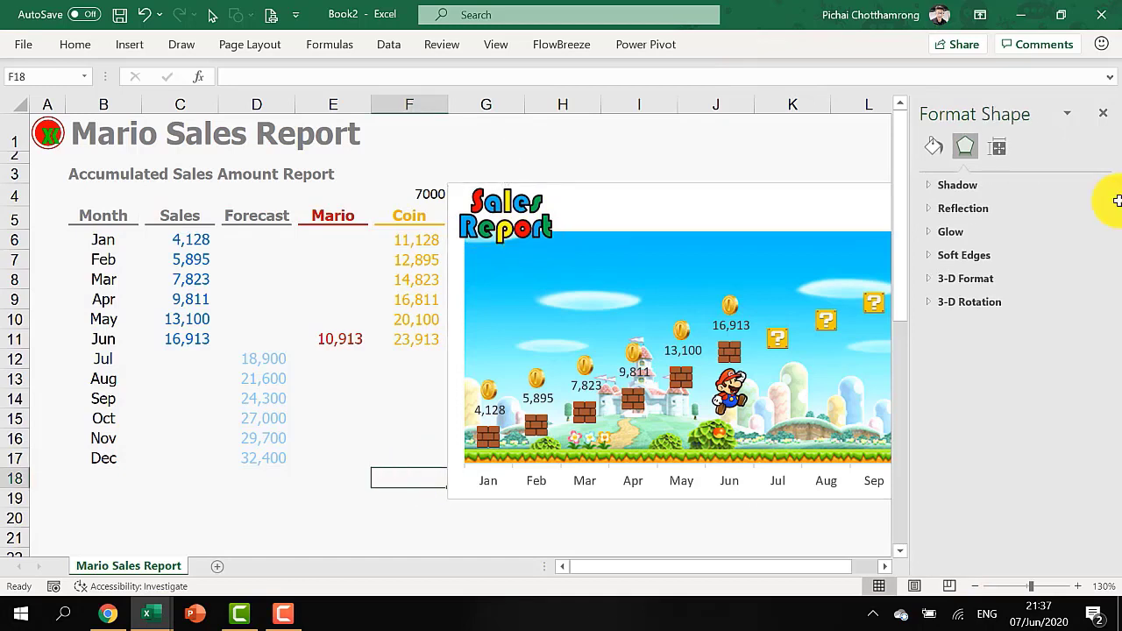
{"action": "left_click", "coordinate": [1103, 117]}
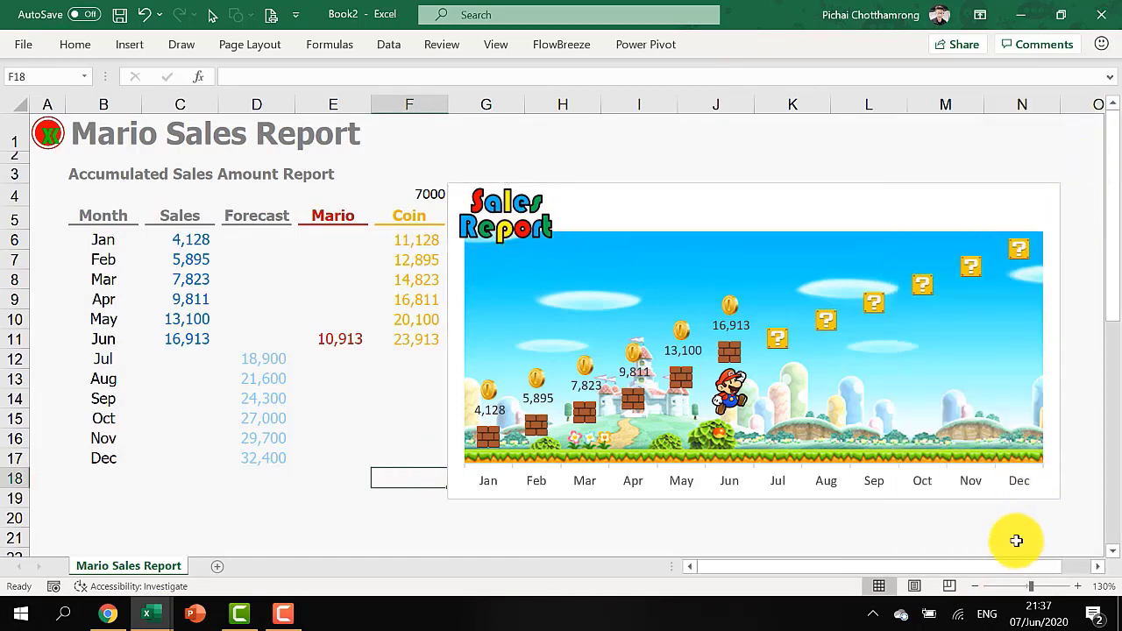
{"action": "left_click", "coordinate": [1014, 539]}
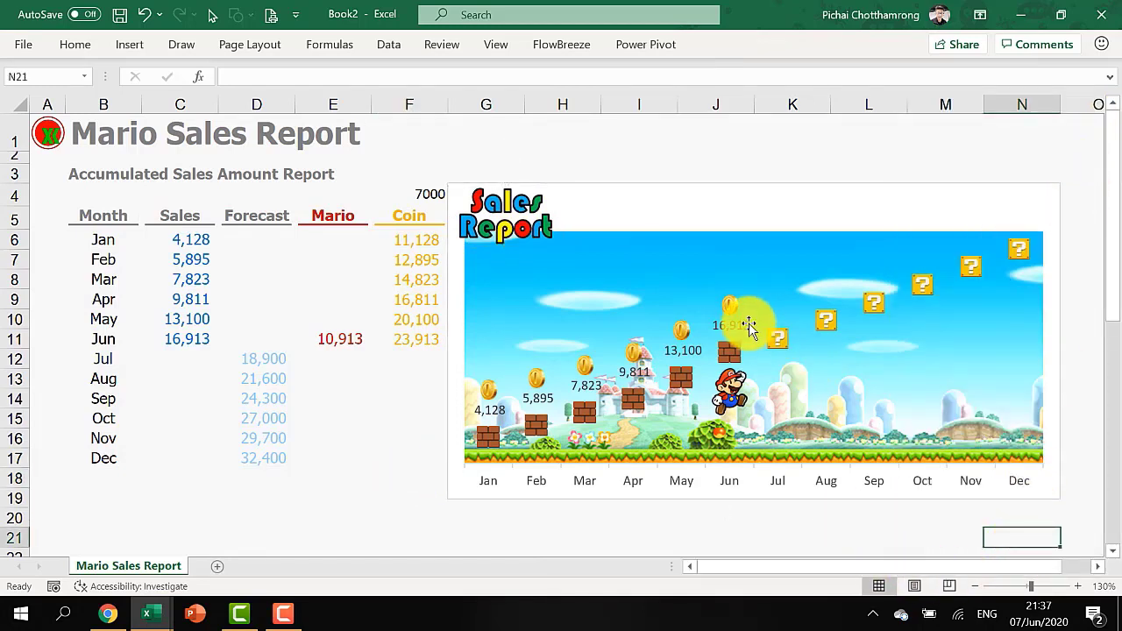
Change the font colour of the sales data labels in the chart to the recently used gold.
{"action": "left_click", "coordinate": [736, 326]}
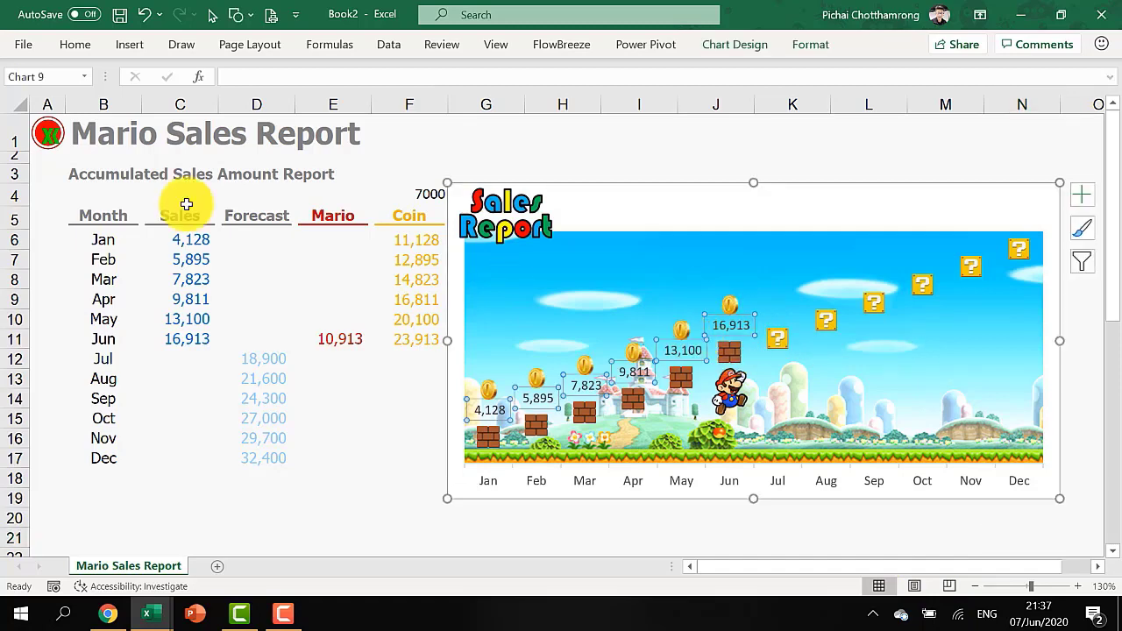
{"action": "left_click", "coordinate": [75, 43]}
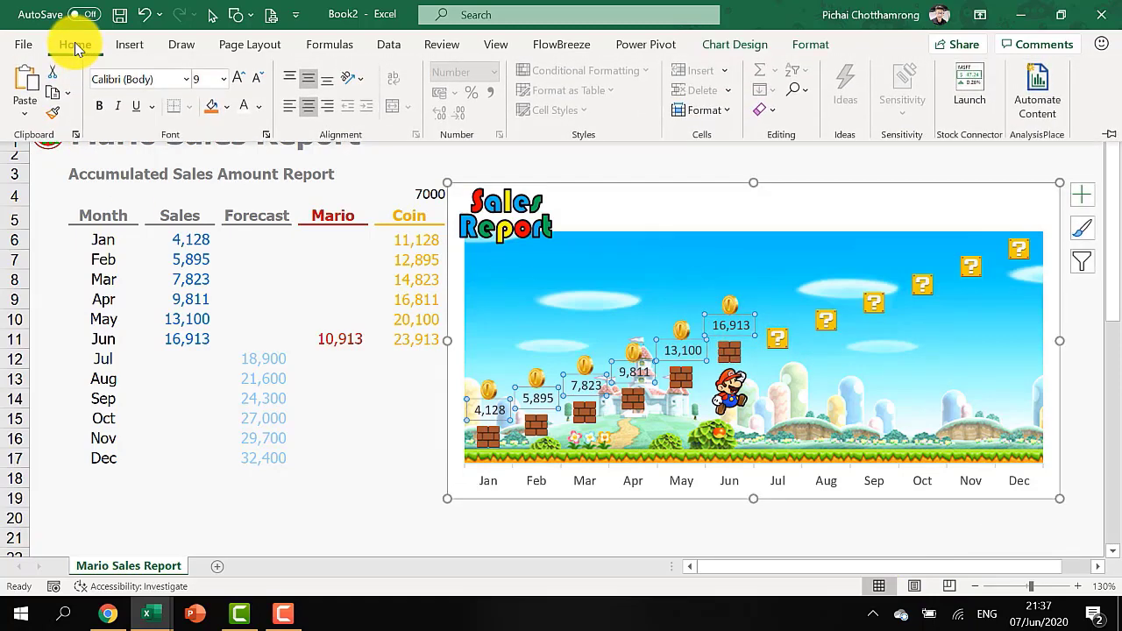
{"action": "left_click", "coordinate": [259, 106]}
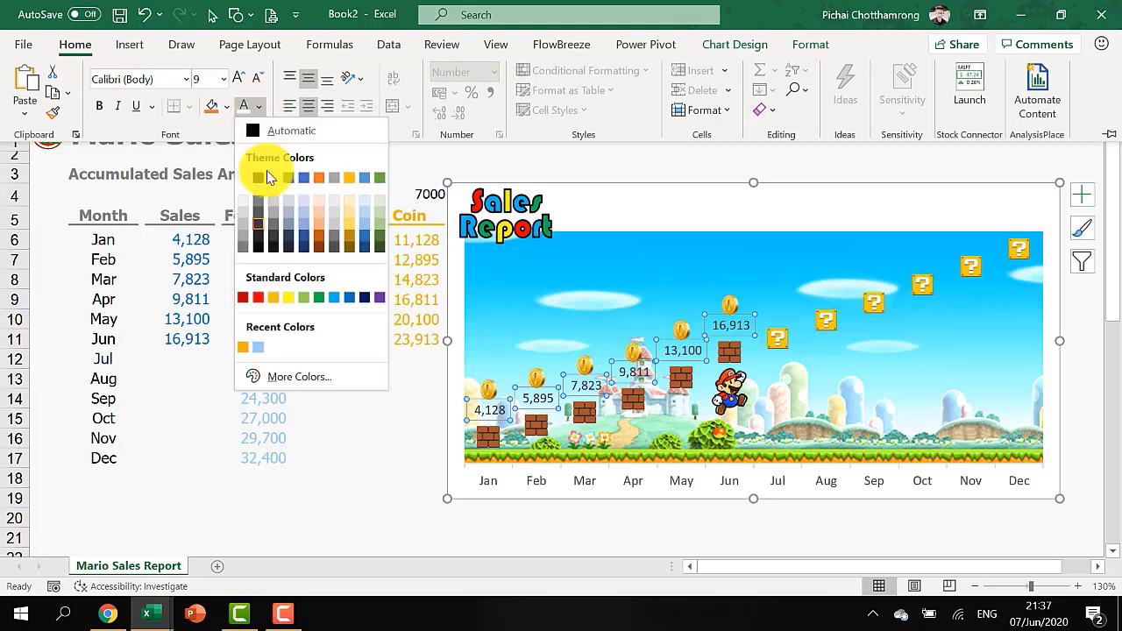
{"action": "left_click", "coordinate": [244, 350]}
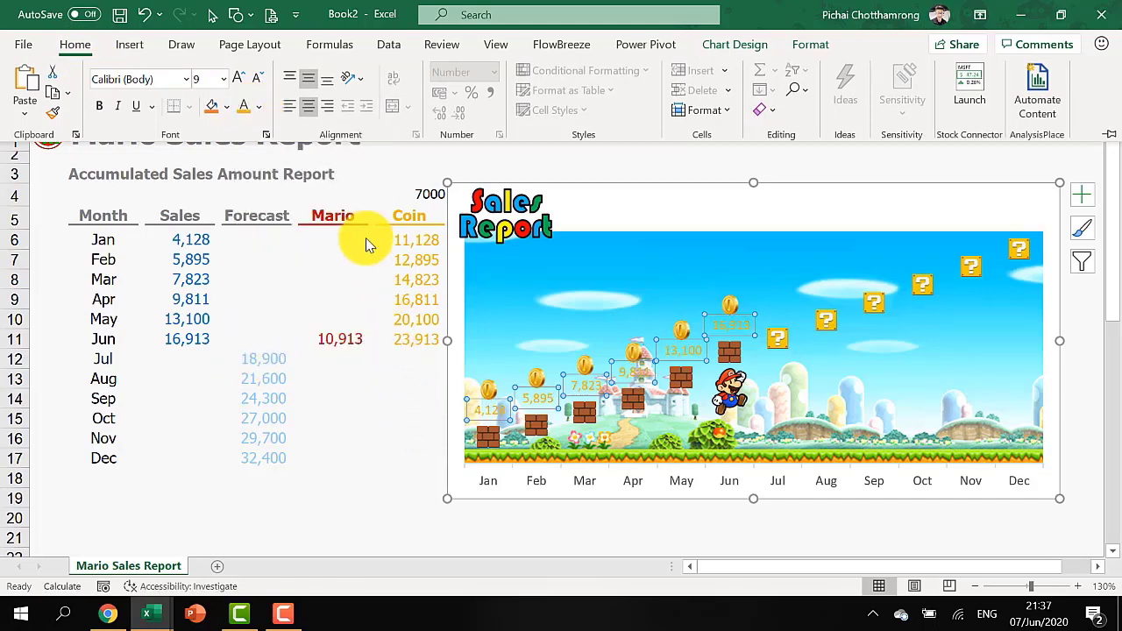
{"action": "key", "text": "Escape"}
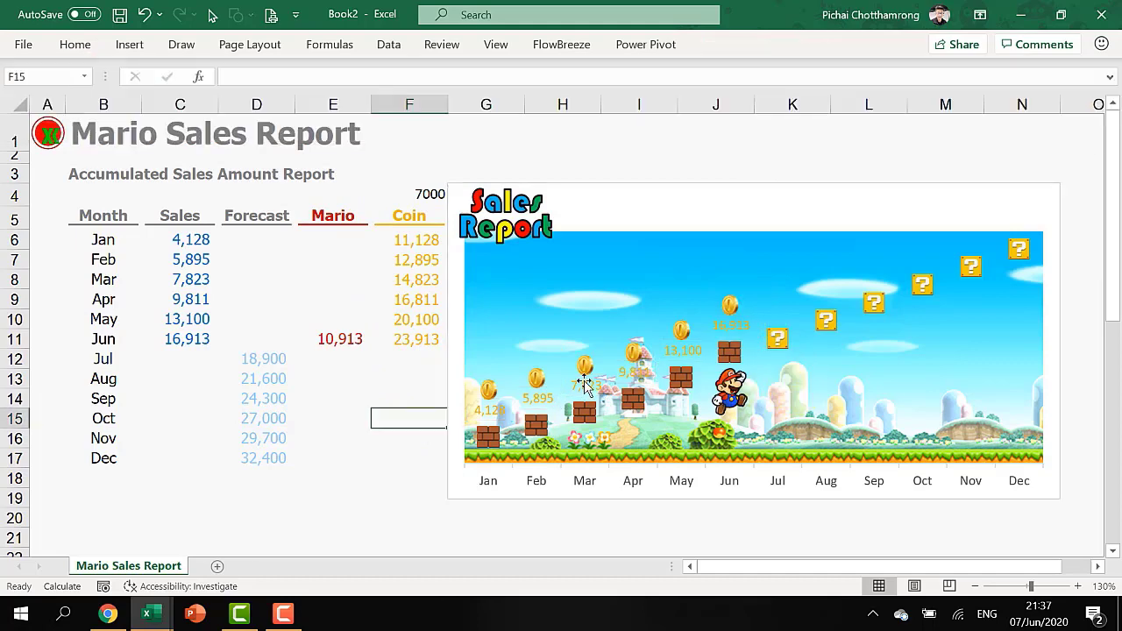
Apply the orange 5 pt glow preset to the text of the sales data labels.
{"action": "right_click", "coordinate": [585, 390]}
{"action": "left_click", "coordinate": [665, 367]}
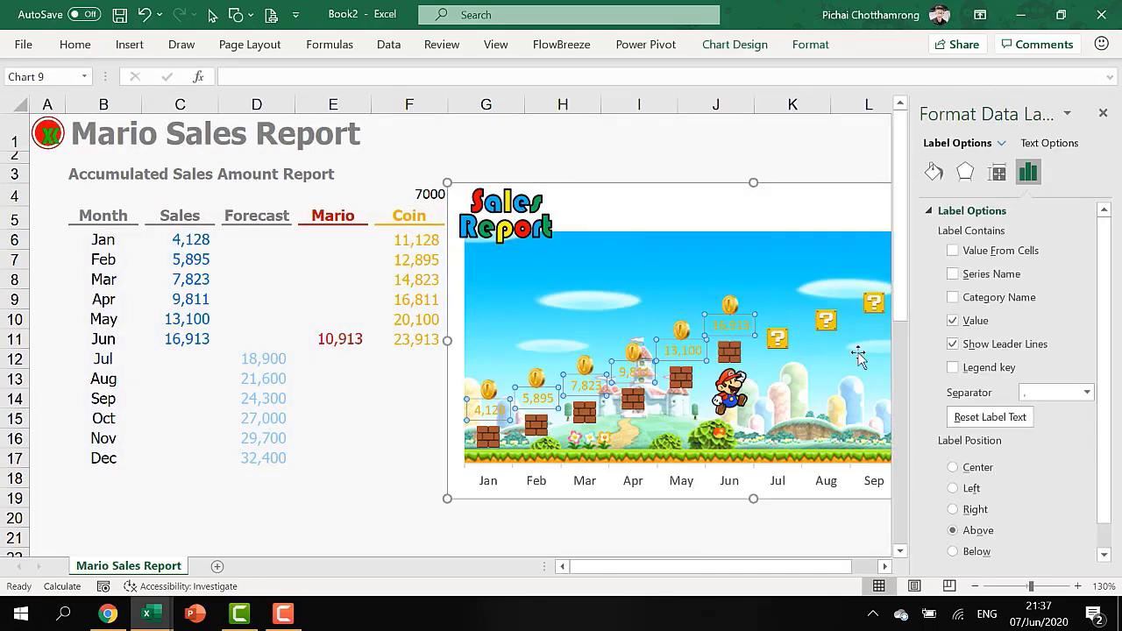
{"action": "left_click", "coordinate": [1048, 143]}
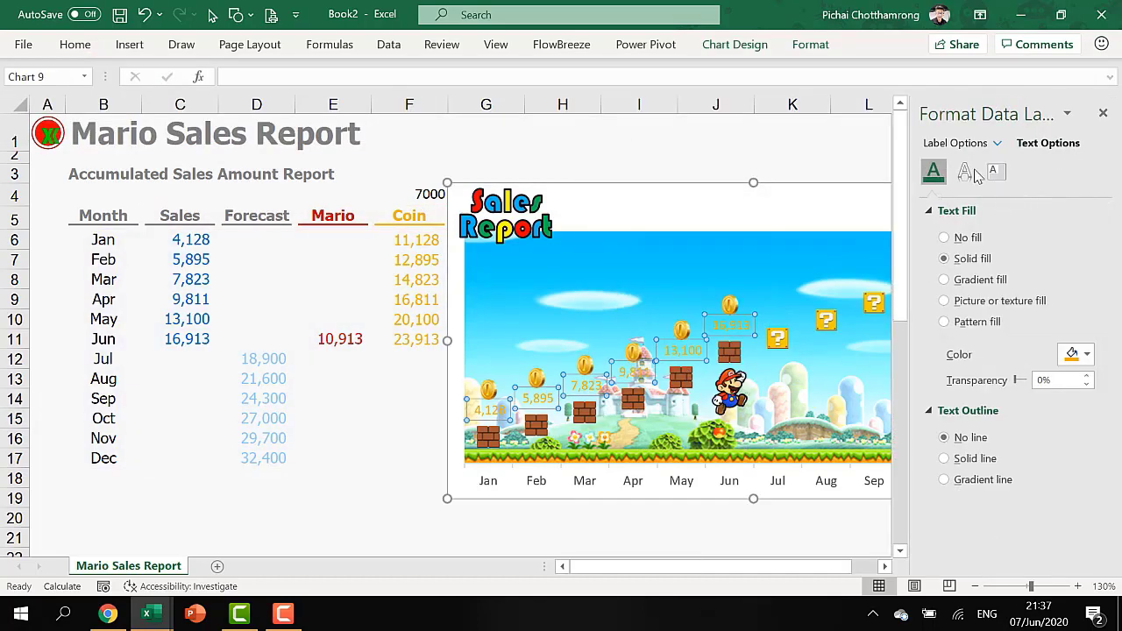
{"action": "left_click", "coordinate": [965, 172]}
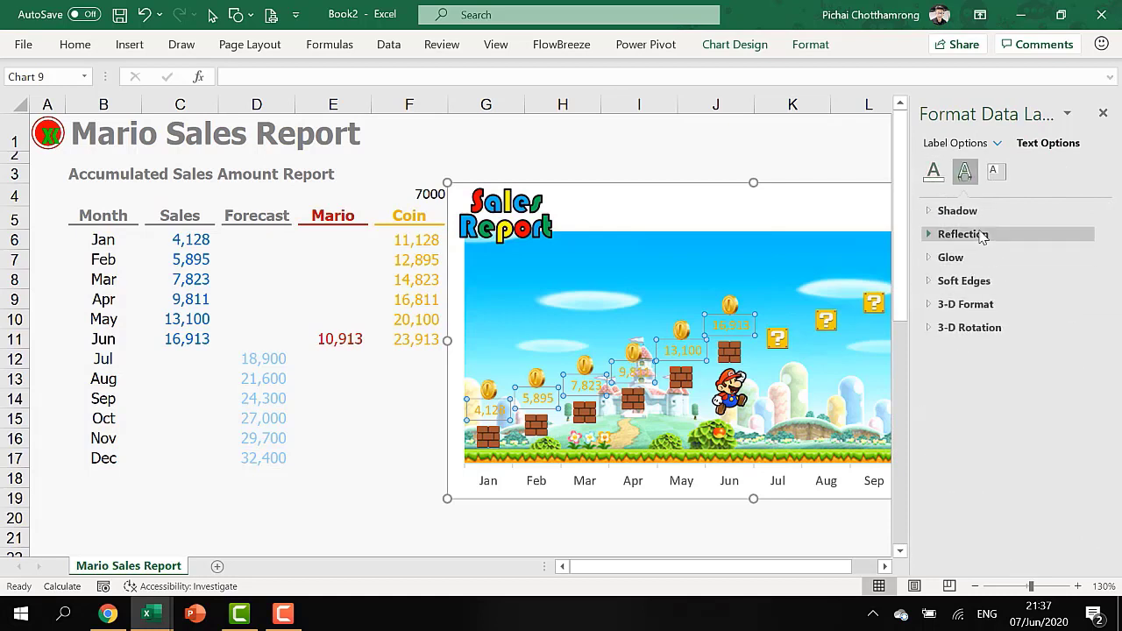
{"action": "left_click", "coordinate": [955, 256]}
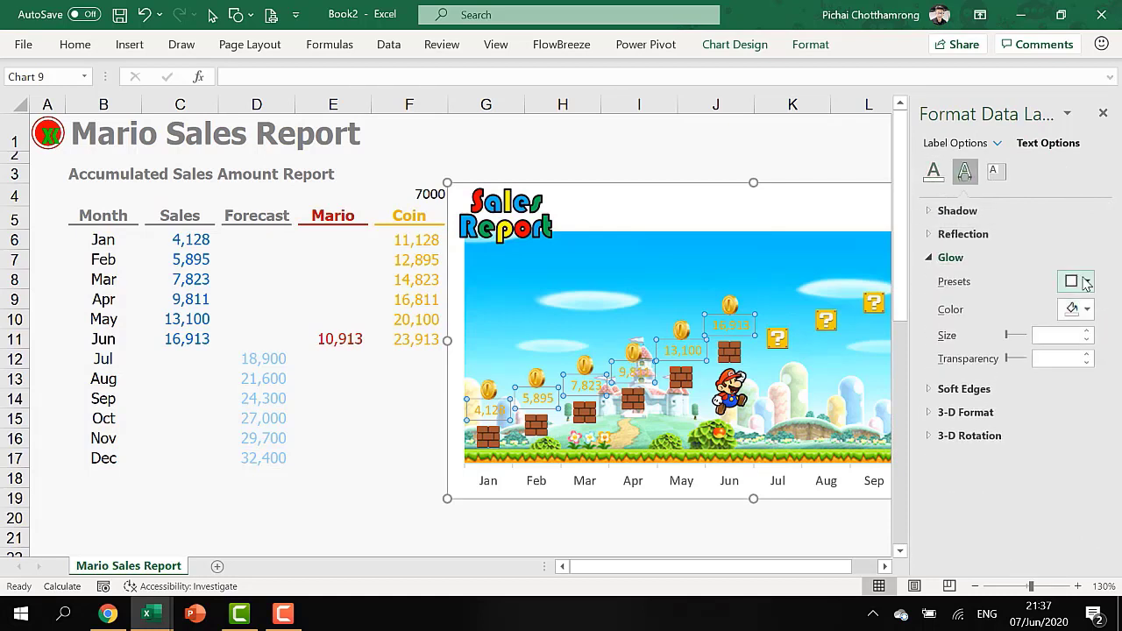
{"action": "left_click", "coordinate": [1087, 281]}
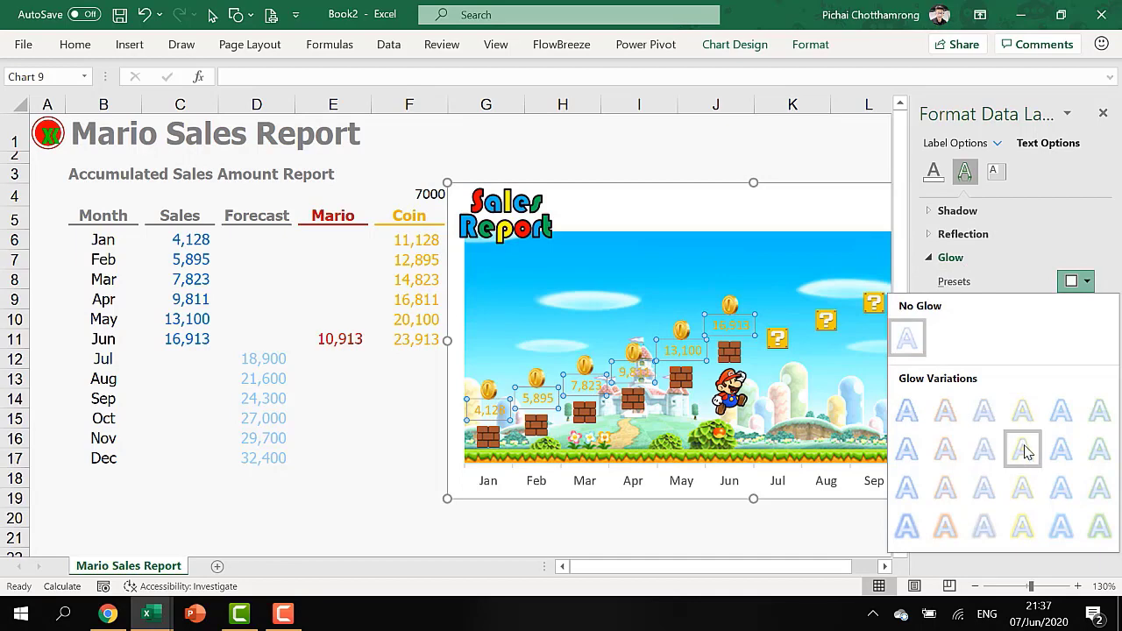
{"action": "left_click", "coordinate": [946, 410]}
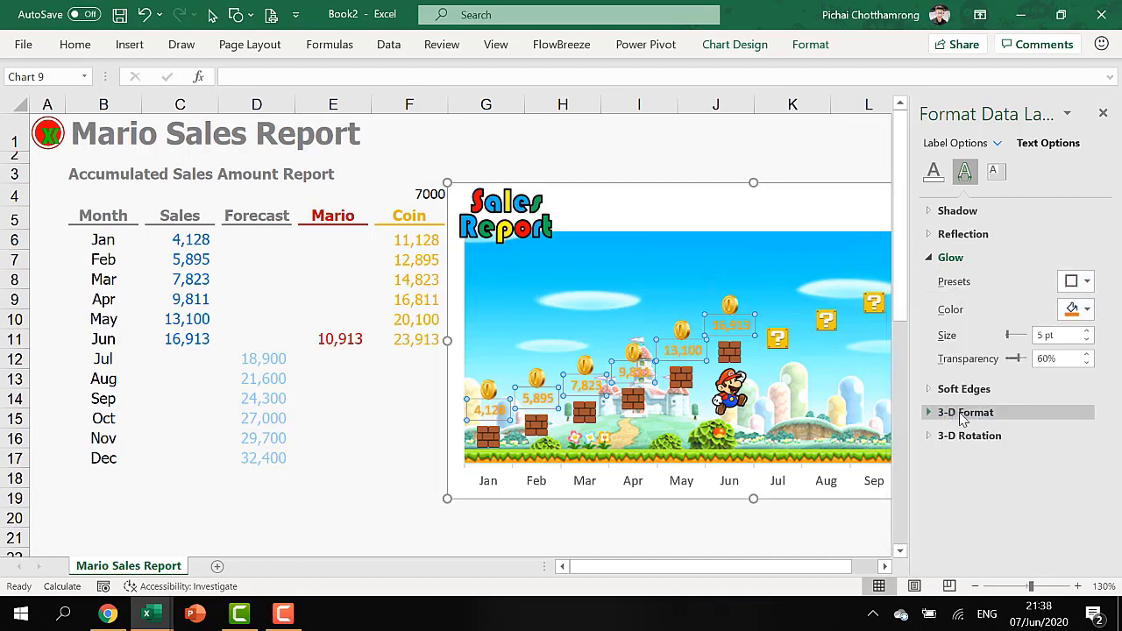
Reduce the data label text glow to 3 pt and change its colour to white.
{"action": "left_click", "coordinate": [1087, 340]}
{"action": "left_click", "coordinate": [1087, 340]}
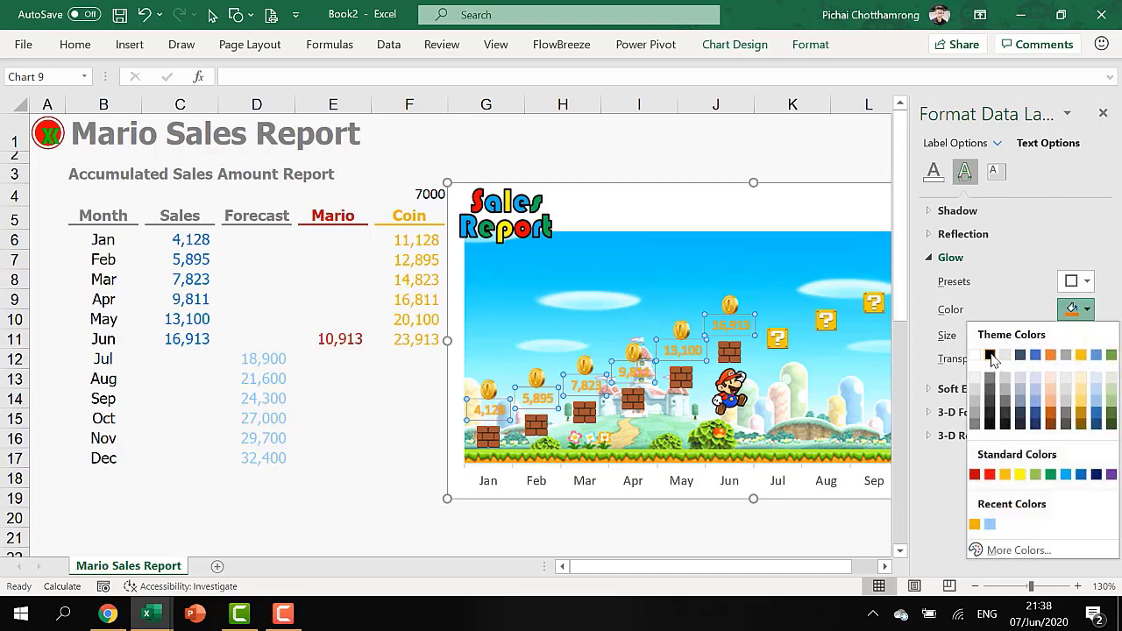
{"action": "left_click", "coordinate": [989, 354]}
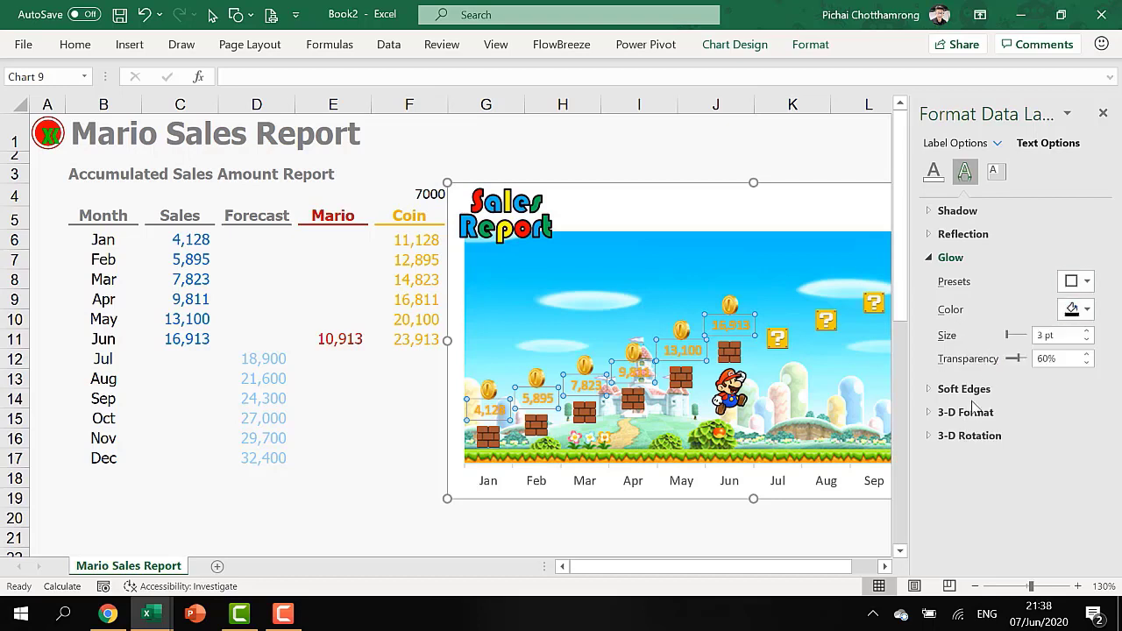
{"action": "left_click", "coordinate": [1087, 310]}
{"action": "key", "text": "ctrl+z"}
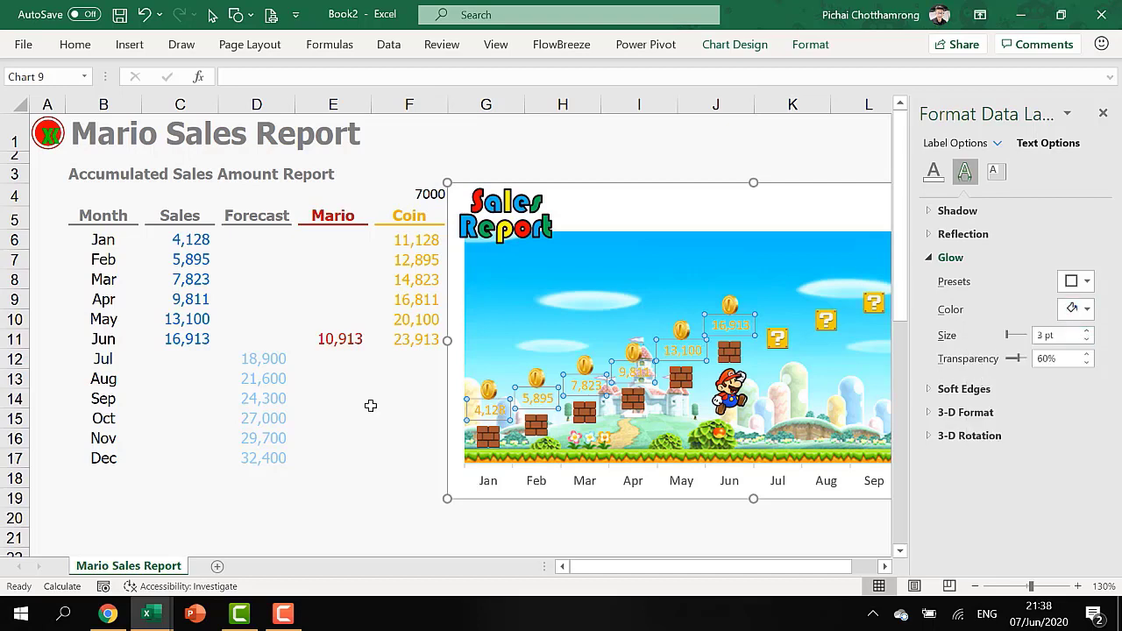
{"action": "left_click", "coordinate": [395, 423]}
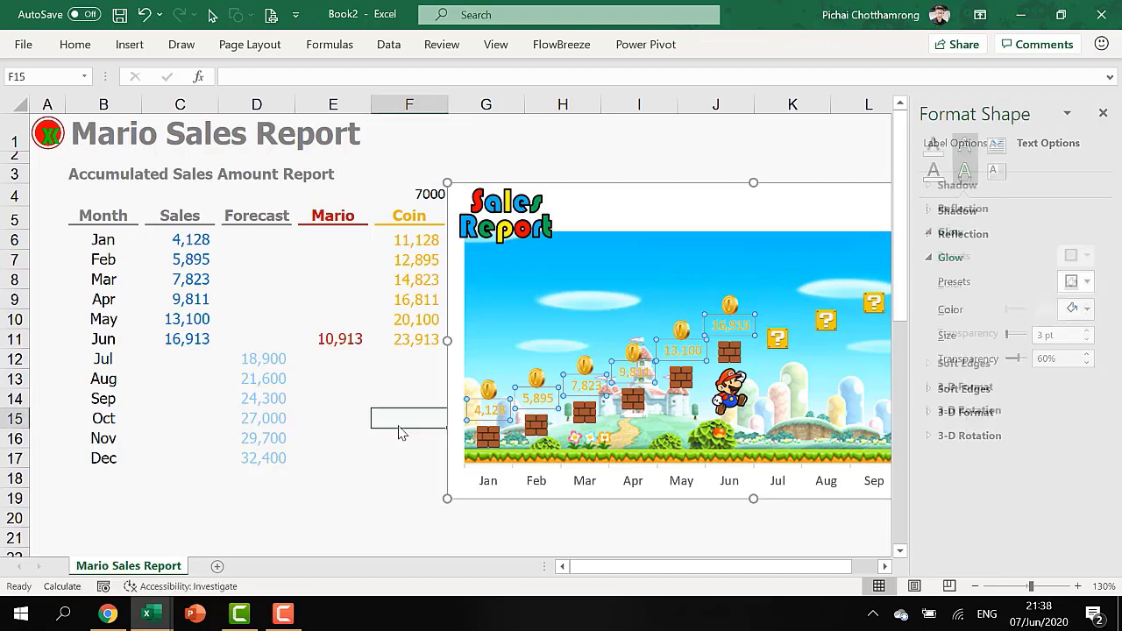
Format the month labels on the chart's horizontal axis as blue, bold, 10 pt text.
{"action": "left_click", "coordinate": [675, 489]}
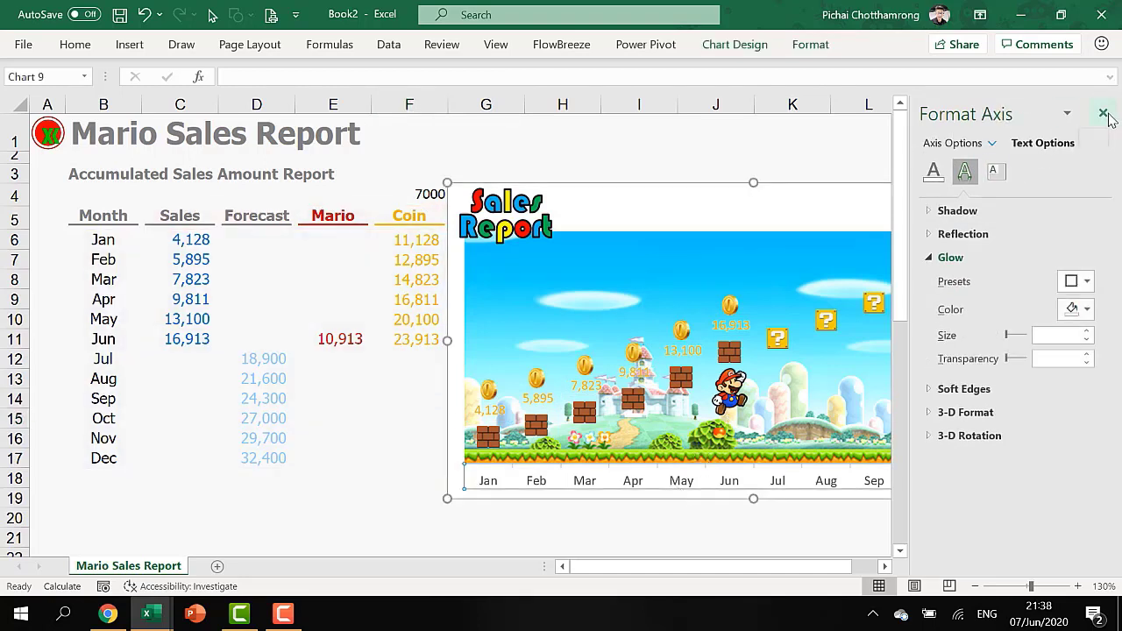
{"action": "left_click", "coordinate": [1106, 115]}
{"action": "left_click", "coordinate": [75, 45]}
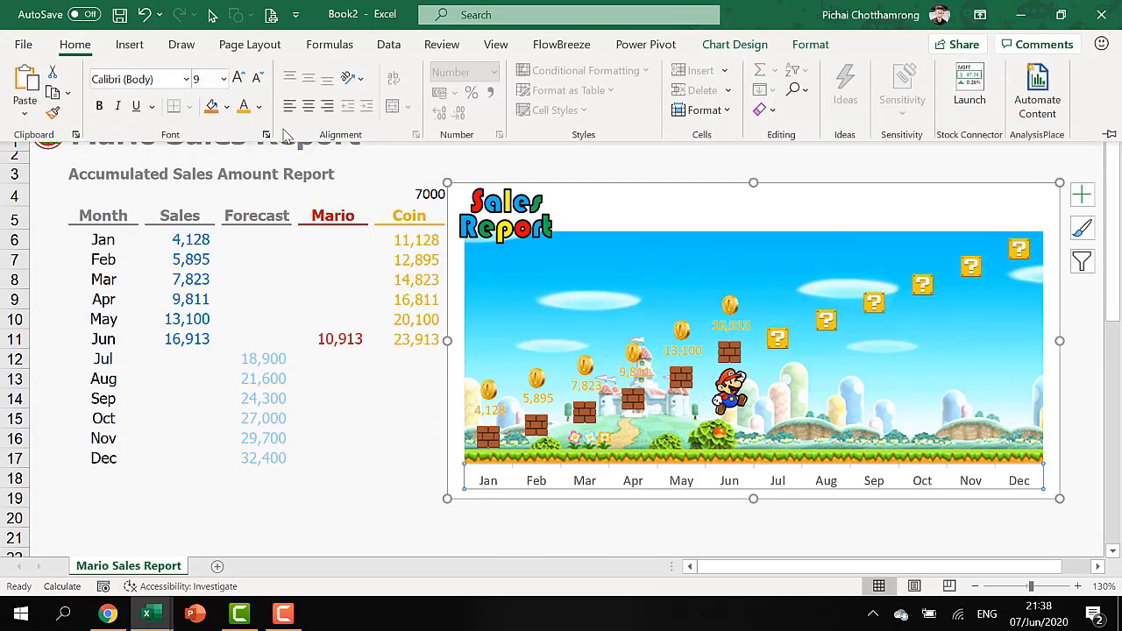
{"action": "left_click", "coordinate": [259, 106]}
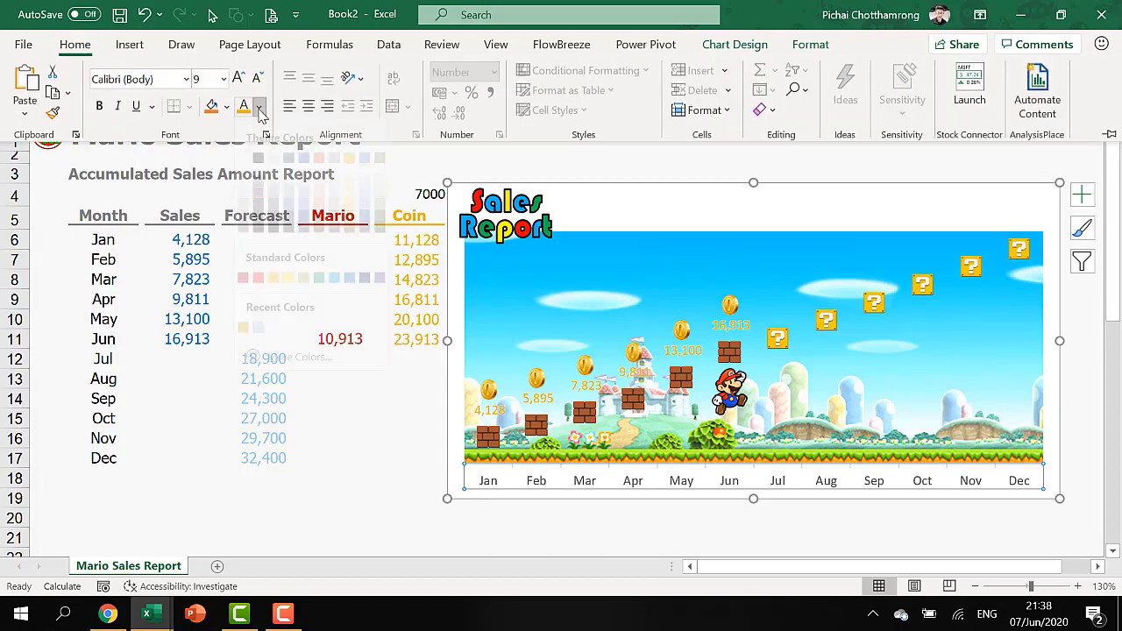
{"action": "left_click", "coordinate": [349, 298]}
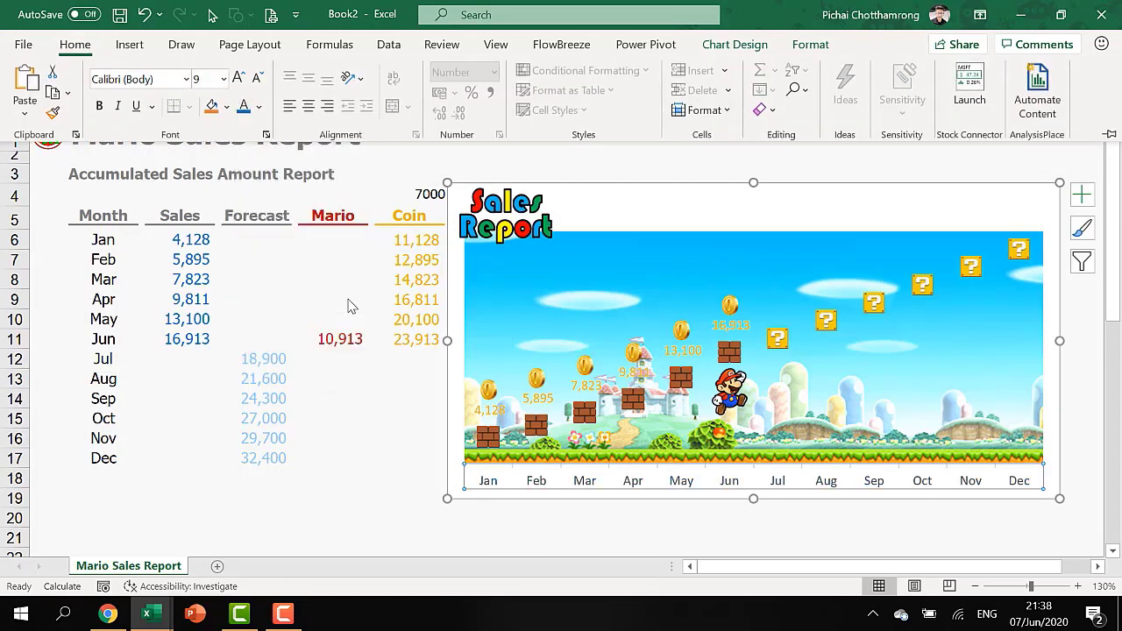
{"action": "left_click", "coordinate": [242, 78]}
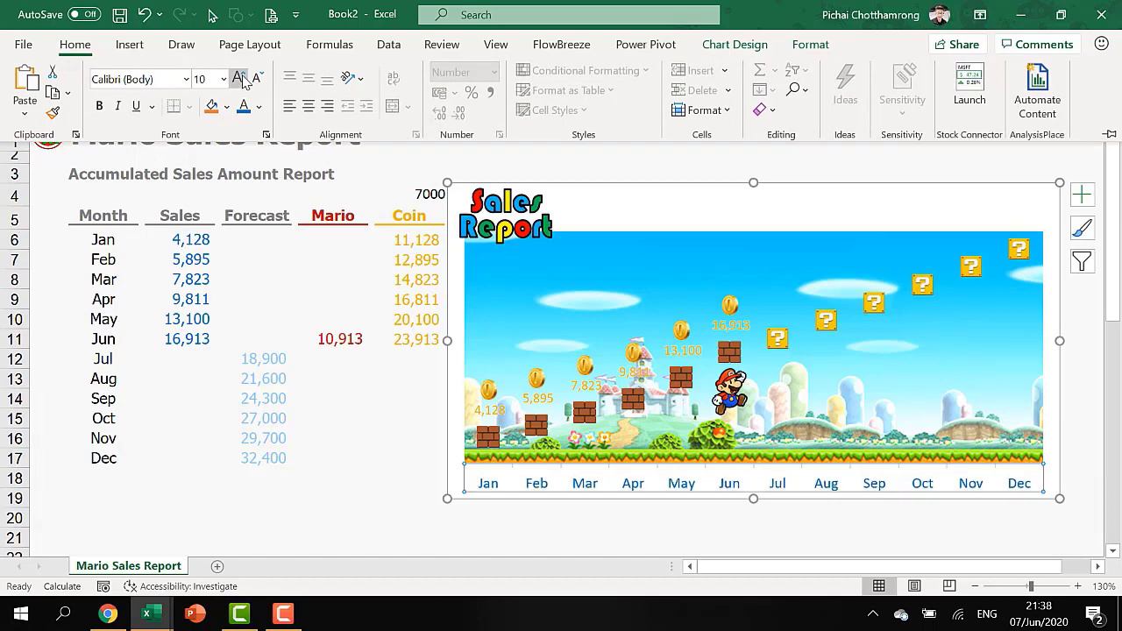
{"action": "left_click", "coordinate": [421, 415]}
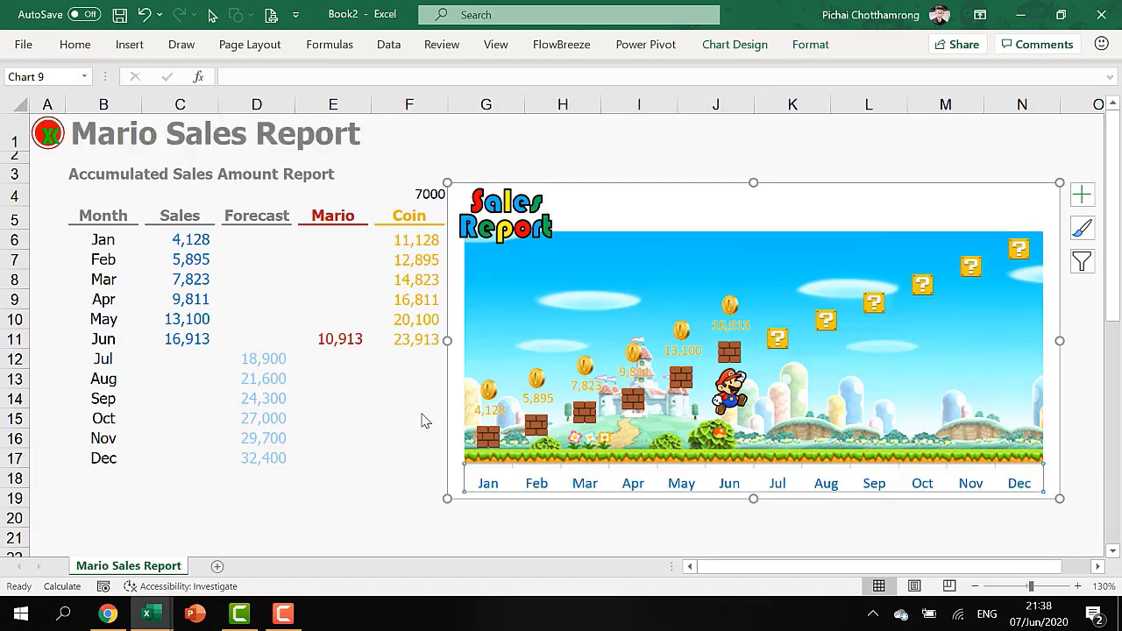